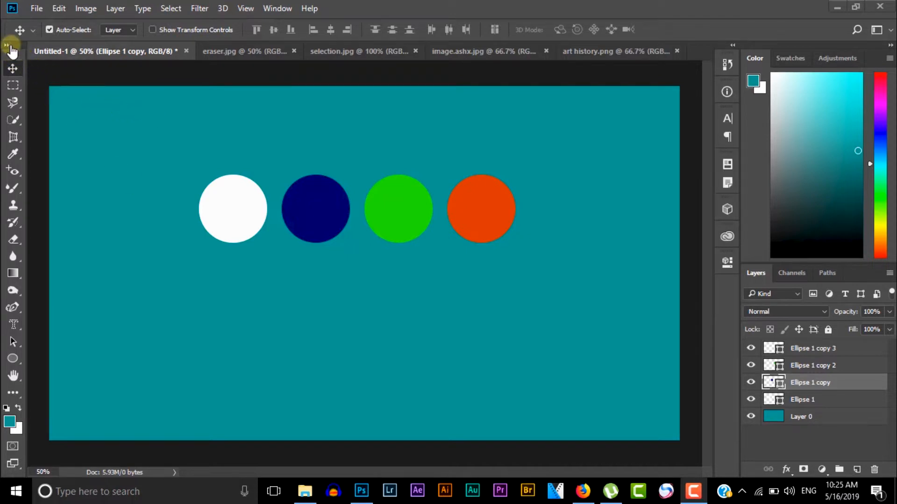
- Move the 3D Material Eyedropper Tool to the end of the toolbar's Extra Tools list and apply the customization
left_click(14, 59)
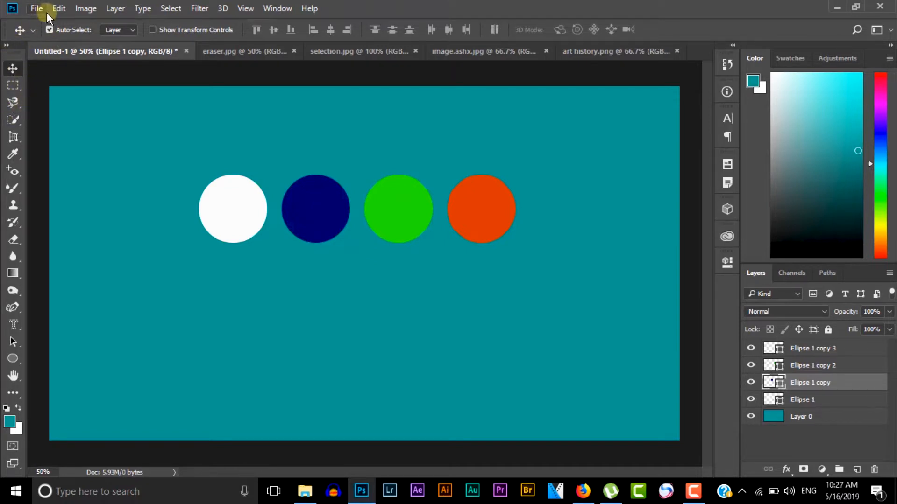
left_click(59, 9)
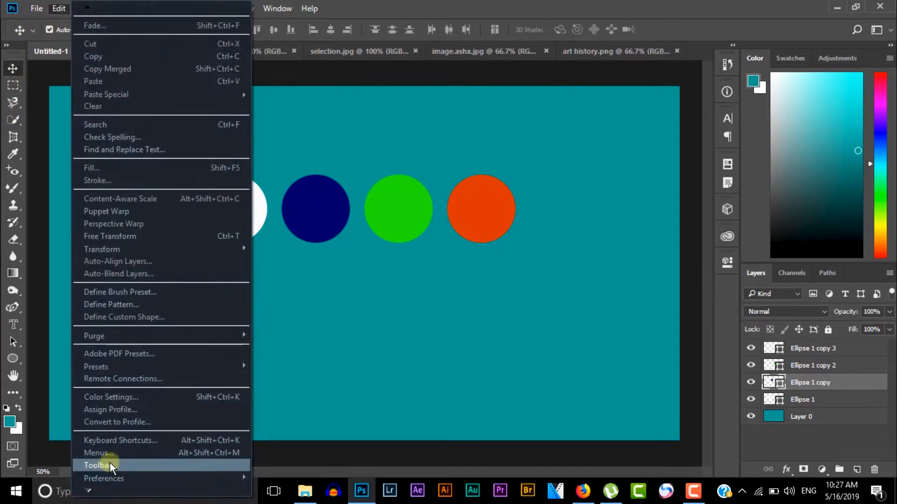
left_click(113, 464)
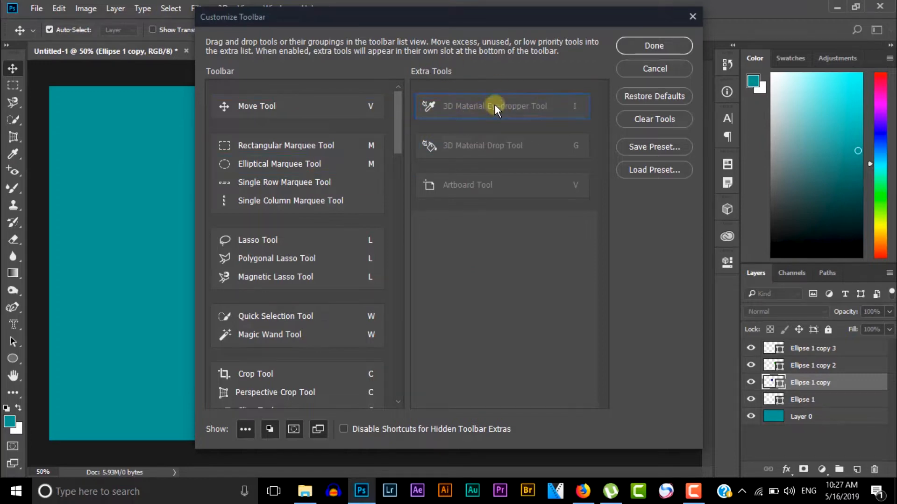
left_click_drag(494, 105, 510, 183)
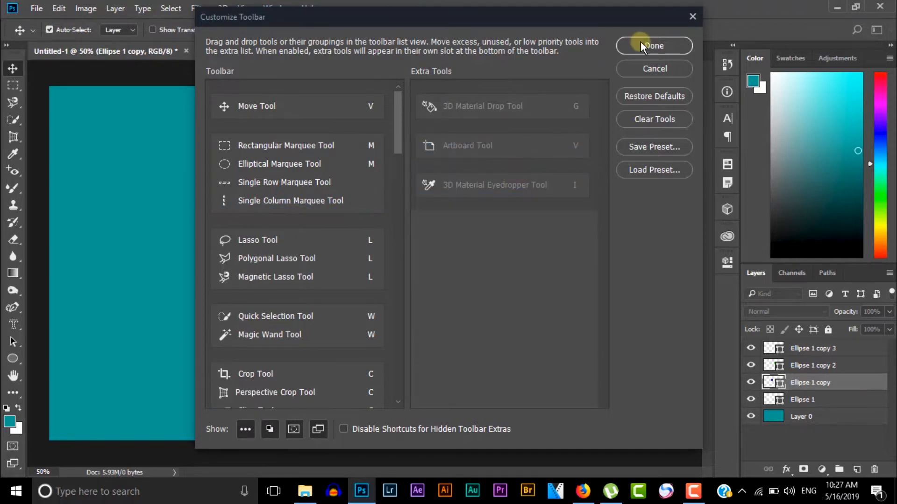
left_click(660, 46)
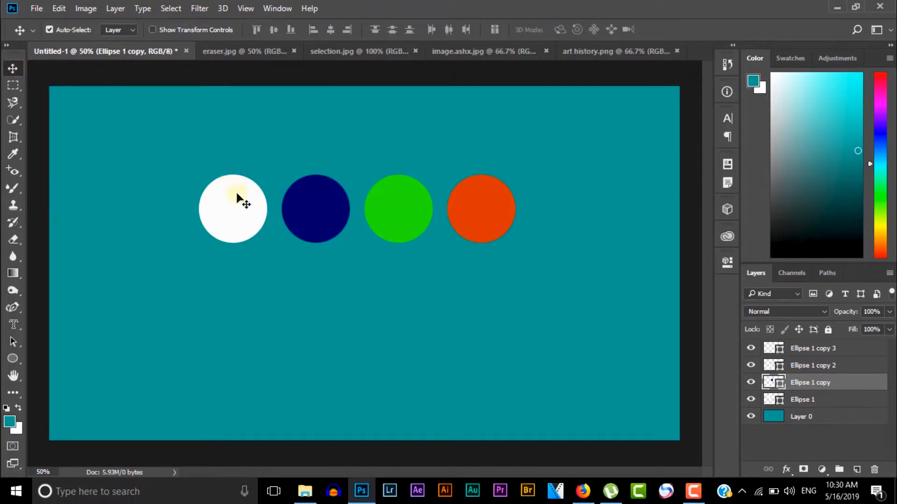
- Move the white circle slightly away from the navy one, and use Auto-Select to pick the teal background and the white circle on the canvas
mouse_move(212, 190)
left_mouse_down()
mouse_move(202, 186)
mouse_move(208, 228)
mouse_move(216, 192)
mouse_move(200, 137)
mouse_move(175, 149)
mouse_move(171, 177)
mouse_move(211, 154)
mouse_move(126, 128)
mouse_move(162, 299)
mouse_move(206, 343)
mouse_move(185, 233)
mouse_move(296, 303)
mouse_move(489, 335)
mouse_move(582, 175)
mouse_move(110, 269)
mouse_move(201, 181)
mouse_move(213, 202)
left_mouse_up()
left_click(11, 70)
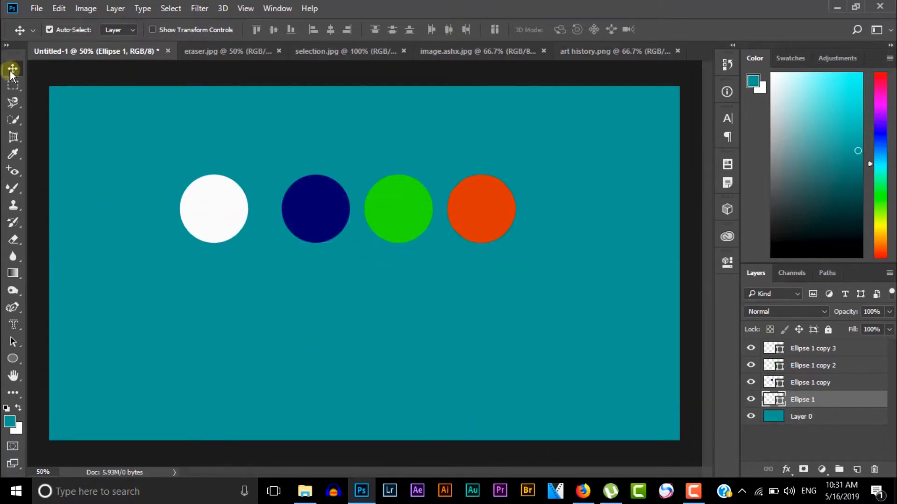
left_click(49, 29)
left_click(186, 140)
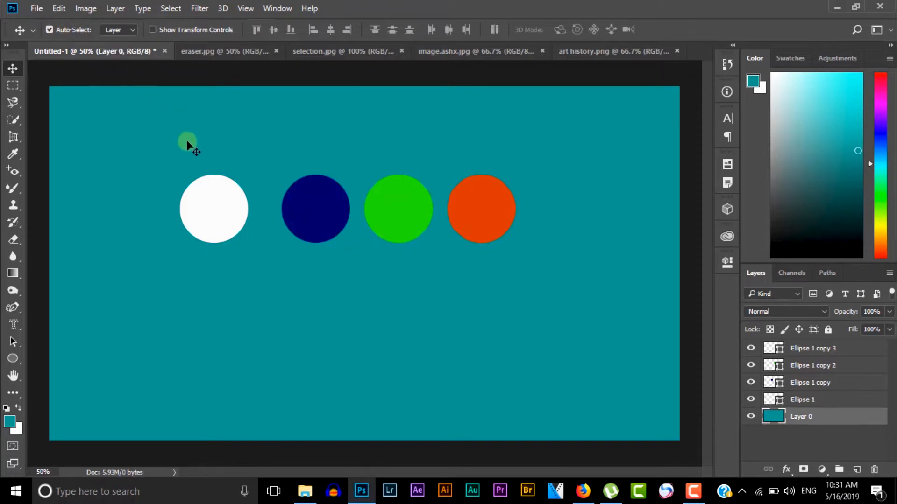
left_click(208, 220)
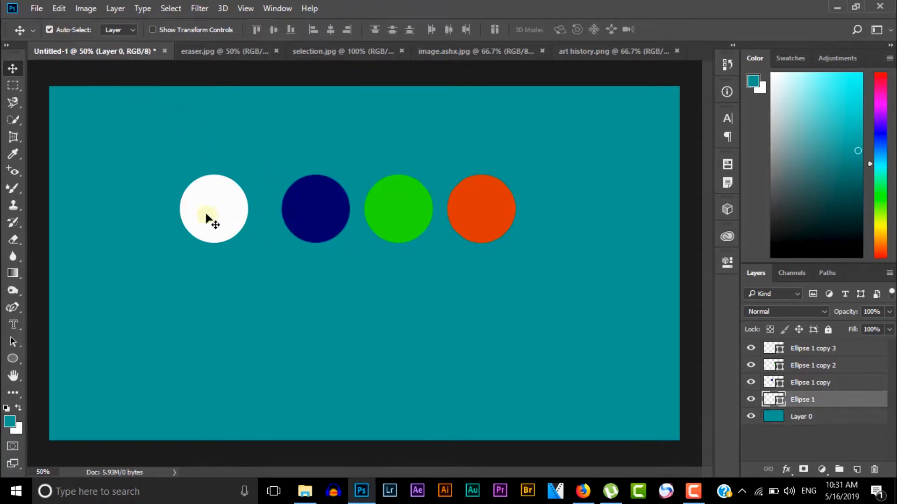
- With Auto-Select off, check the Ellipse 1 layer by toggling its visibility and nudge its white circle slightly toward the navy circle
left_click(48, 30)
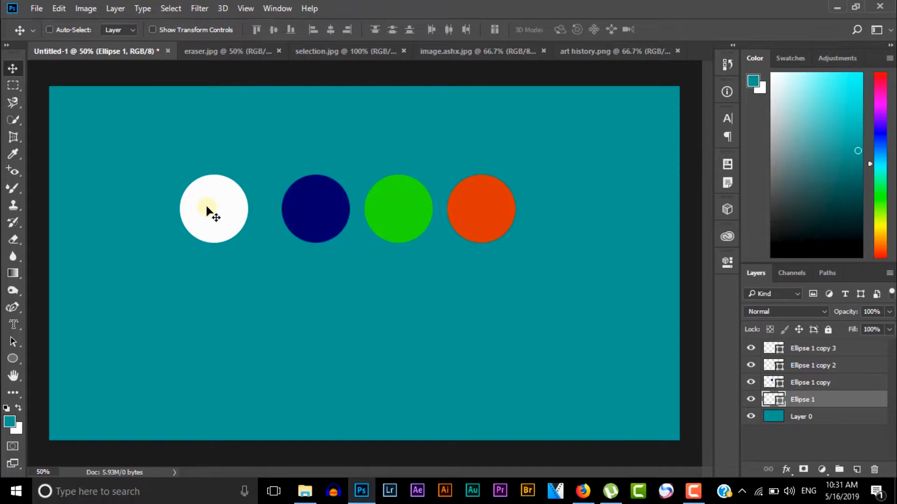
left_click(751, 400)
left_click(752, 400)
left_click(751, 400)
left_click(751, 400)
left_click_drag(292, 115, 210, 204)
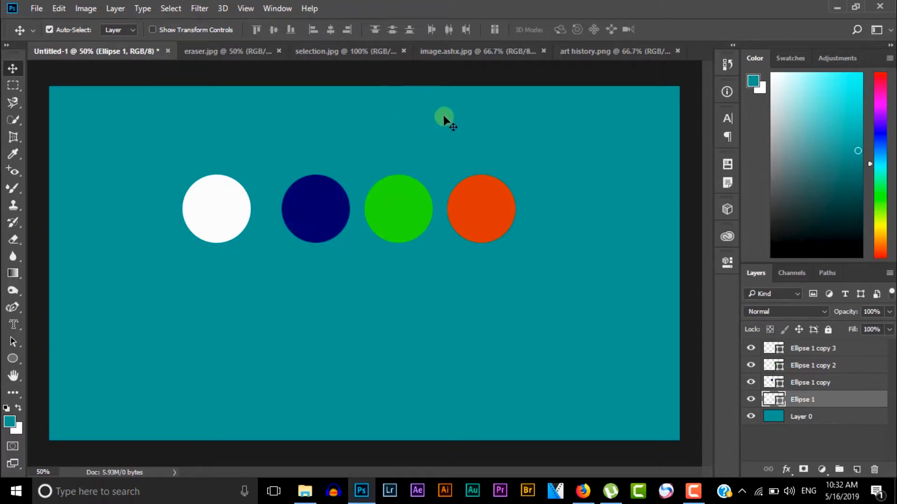
- With Auto-Select back on, select the background, orange, green, navy and white circle layers in turn
left_click(402, 123)
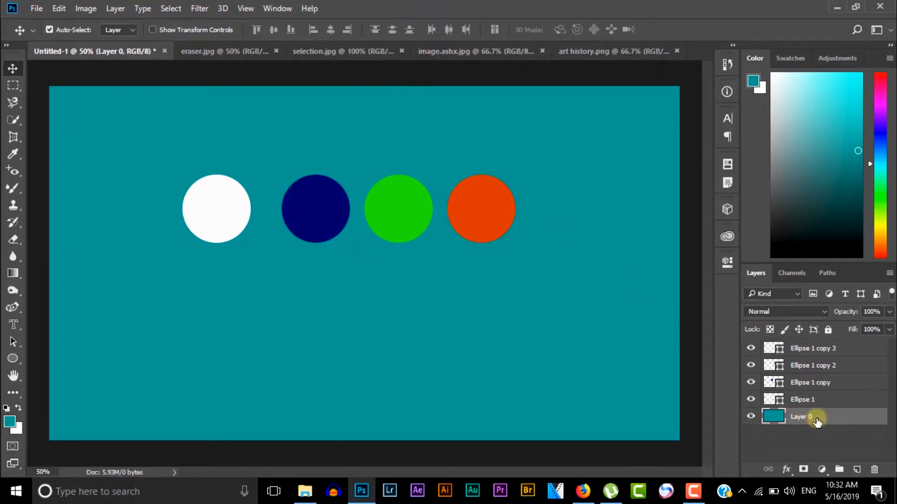
left_click(485, 209)
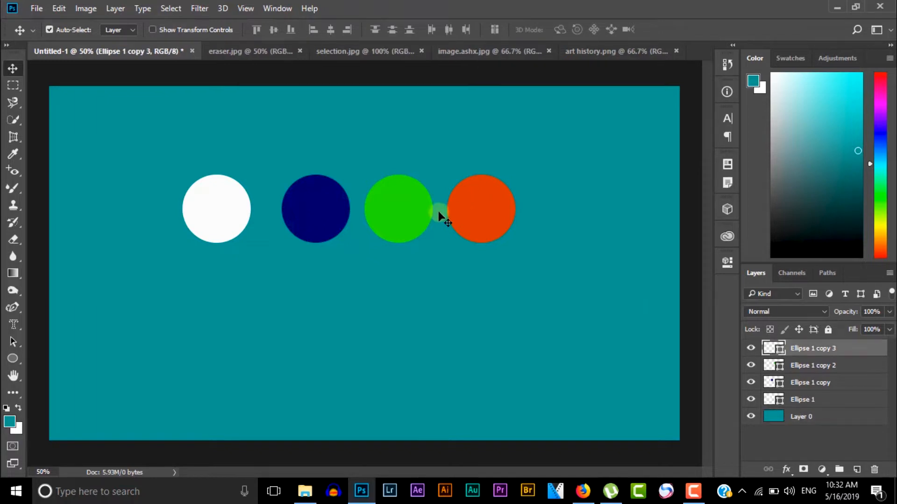
left_click(413, 209)
left_click(808, 382)
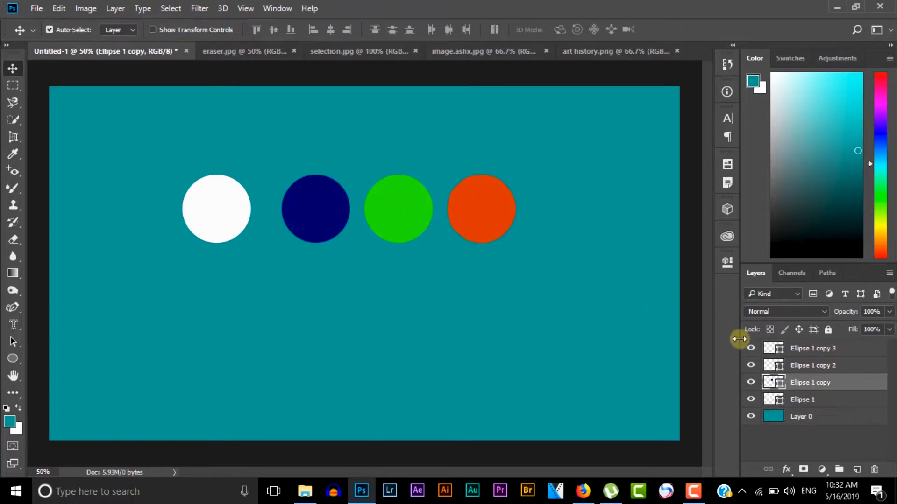
left_click(219, 216)
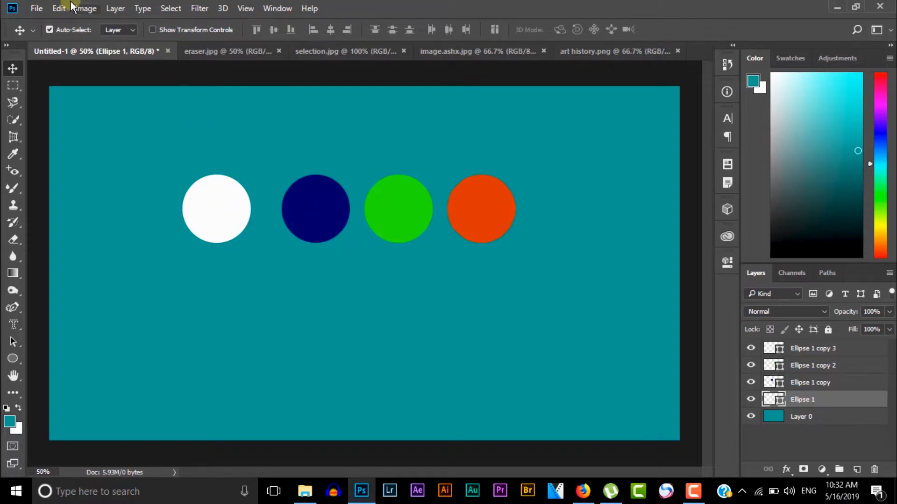
- Keep the Auto-Select target at Layer and select the individual circles on the canvas, ending with the orange one
left_click(131, 30)
left_click(119, 49)
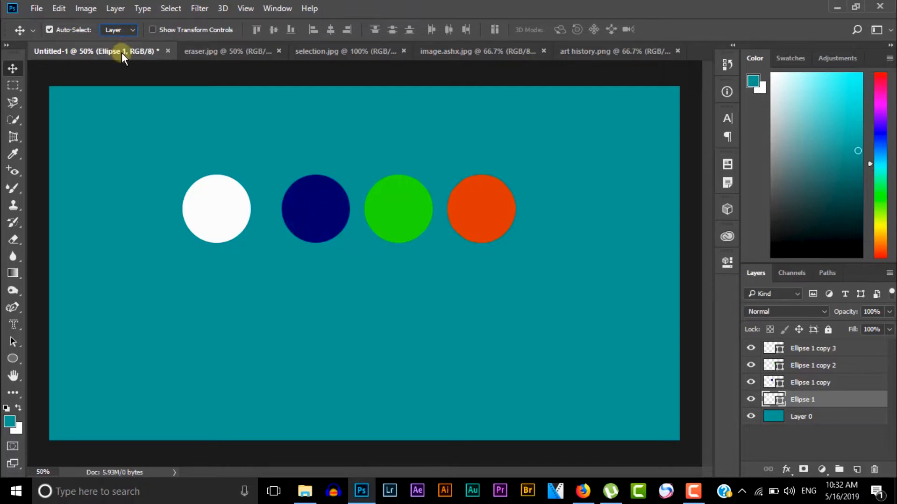
left_click(341, 223)
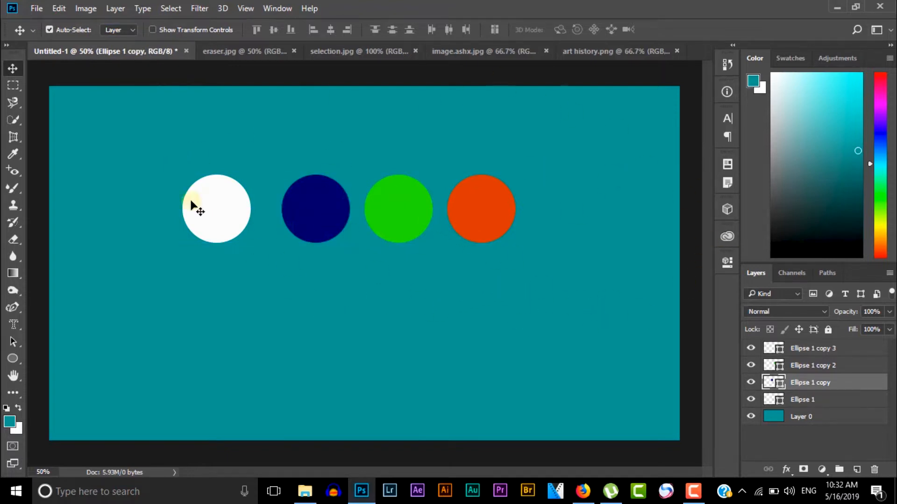
left_click(129, 31)
left_click(117, 47)
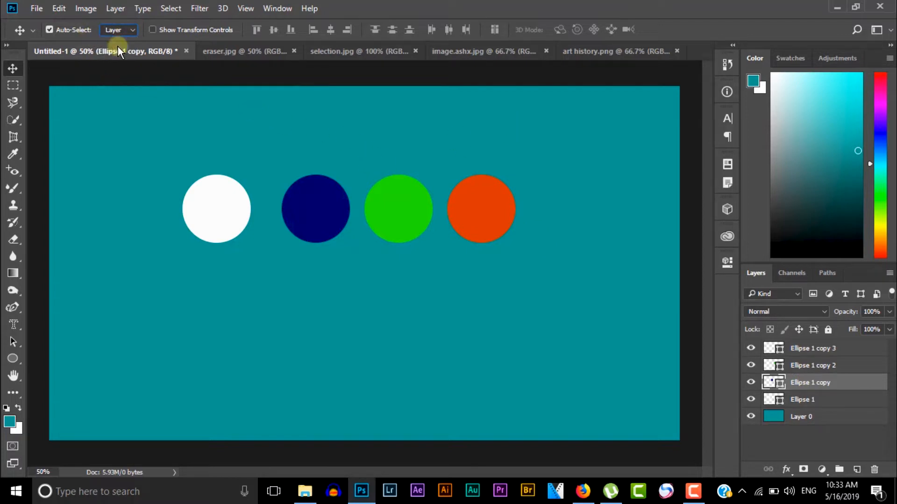
left_click(226, 233)
left_click(290, 219)
left_click(496, 224)
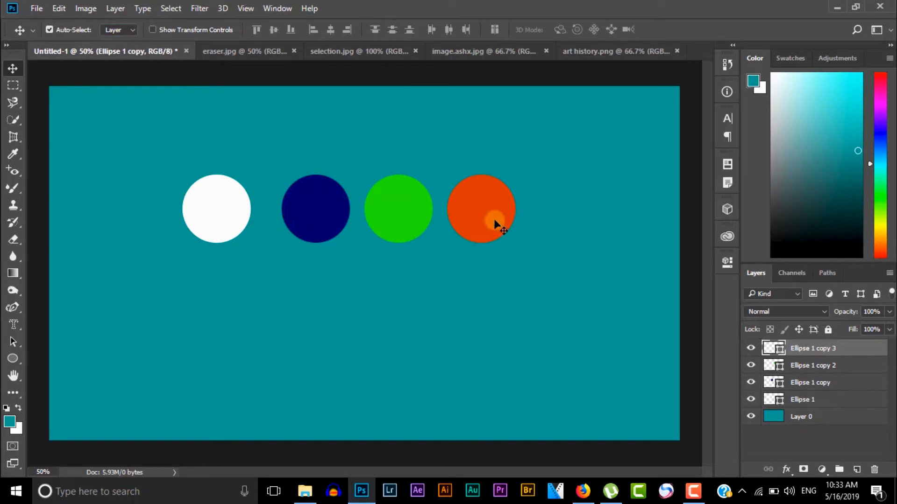
- Create a new layer group and move the Ellipse 1 copy 3 and Ellipse 1 copy 2 layers into it
left_click(839, 470)
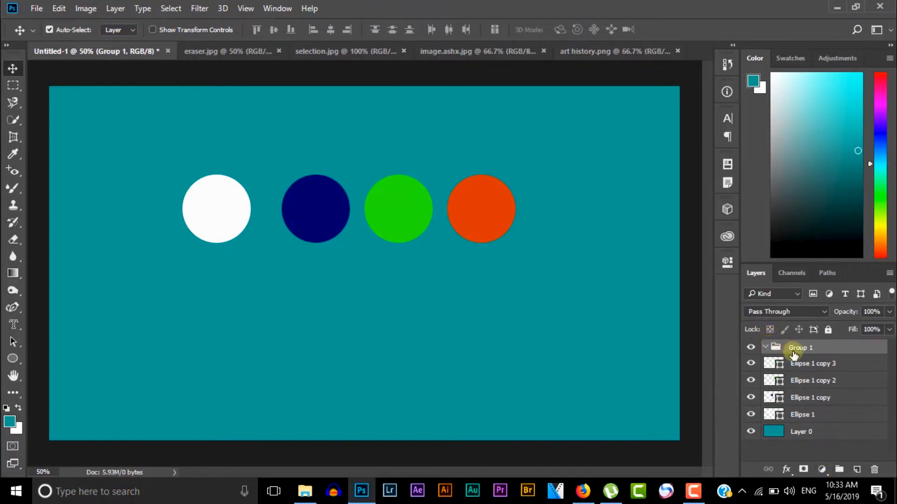
left_click_drag(795, 364, 801, 349)
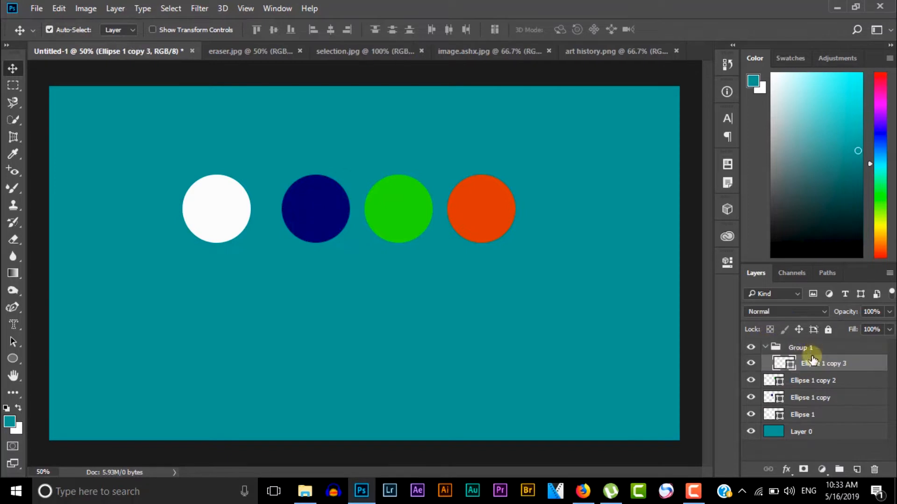
left_click_drag(813, 381, 812, 351)
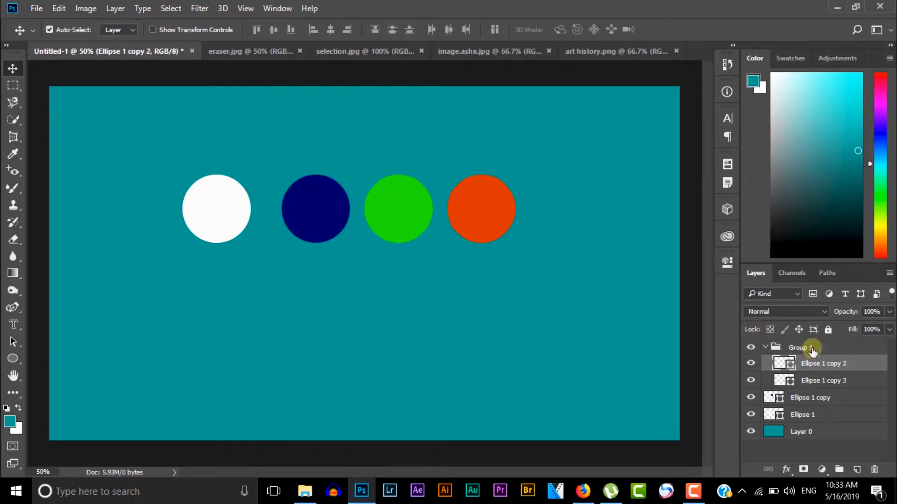
left_click(765, 348)
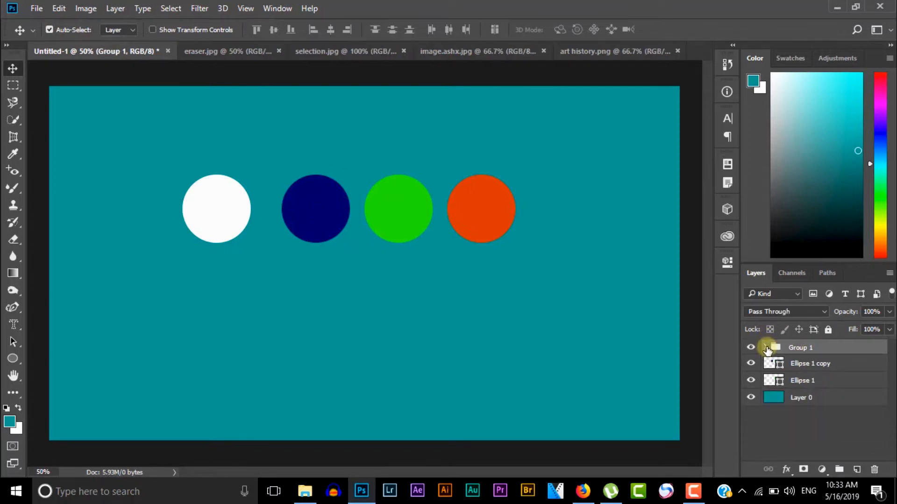
- With Auto-Select targeting layers, select the grouped orange and green circles individually on the canvas, followed by the background layer
left_click(489, 208)
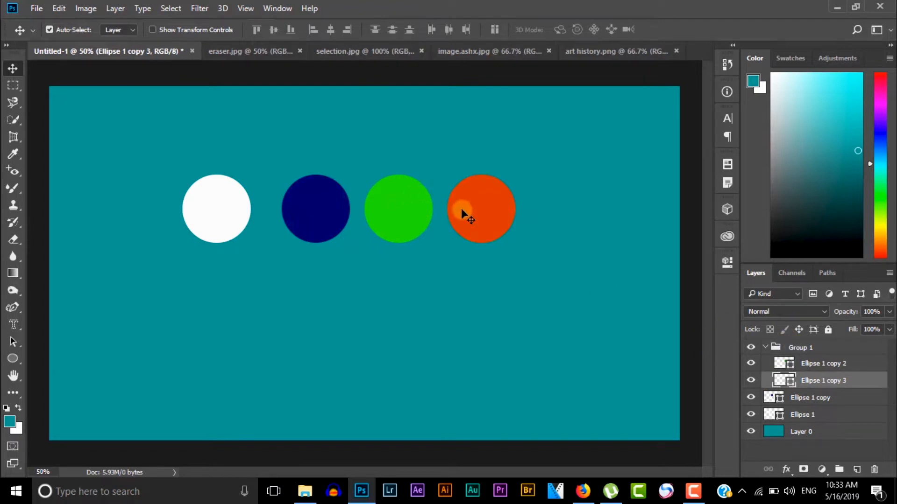
left_click(399, 211)
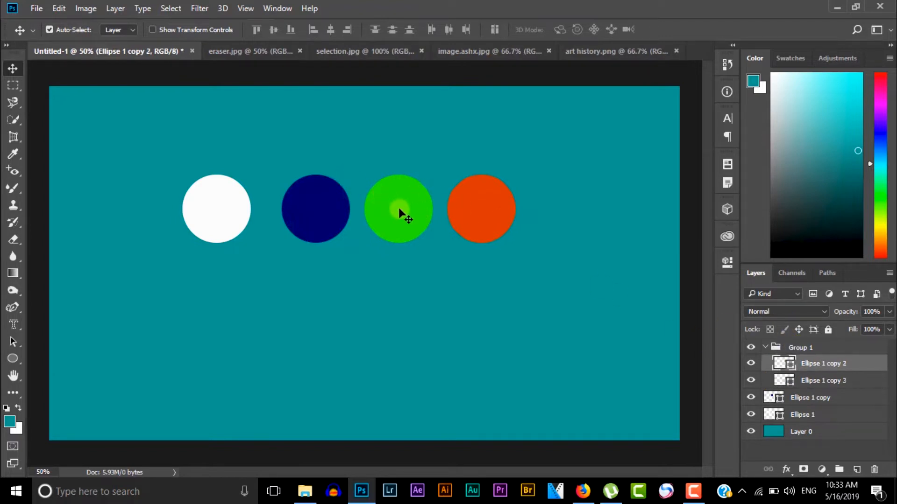
left_click(766, 348)
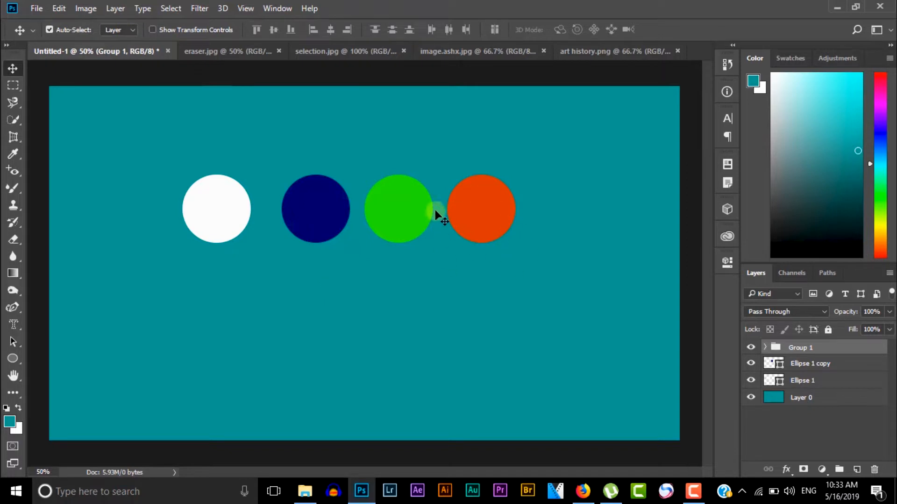
left_click(320, 170)
- Set the Auto-Select target to Group, select Group 1 through the green circle, and check which layers it contains
left_click(49, 29)
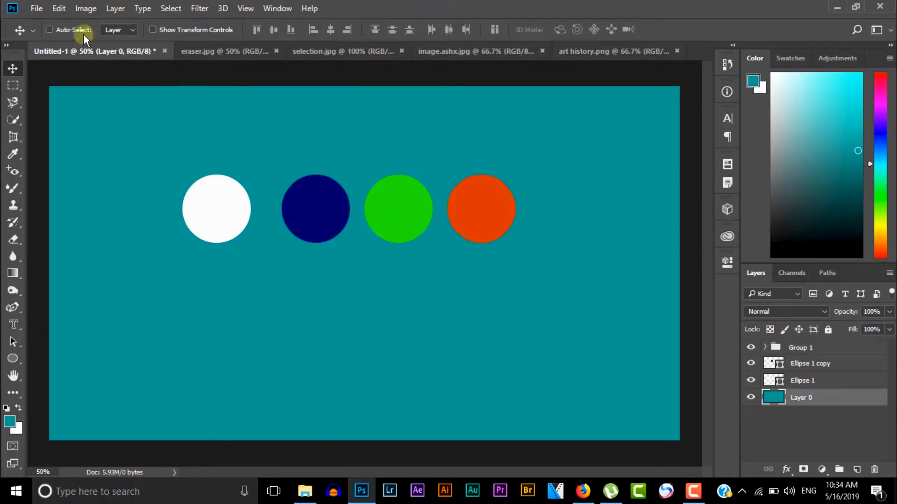
left_click(117, 30)
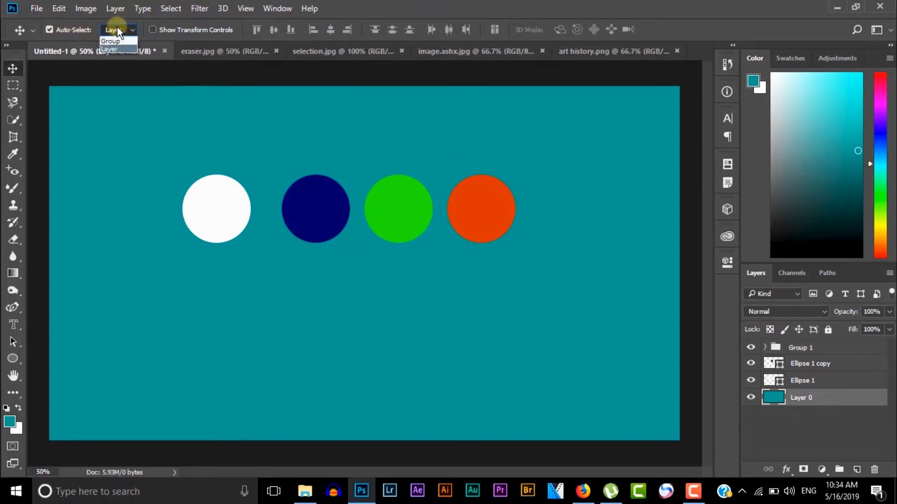
left_click(398, 199)
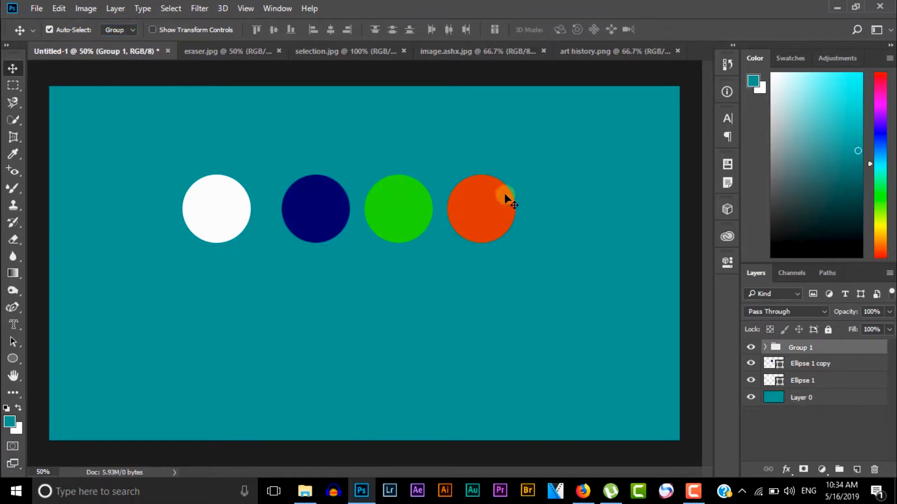
left_click(766, 348)
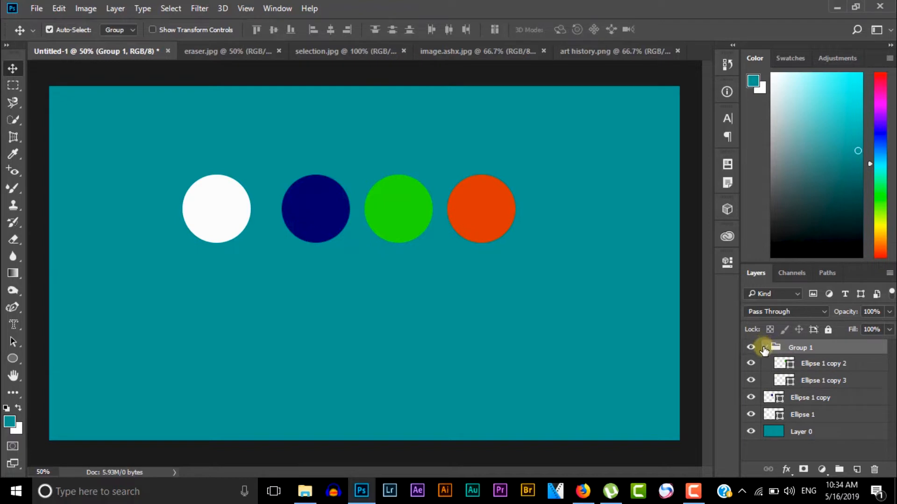
left_click(764, 349)
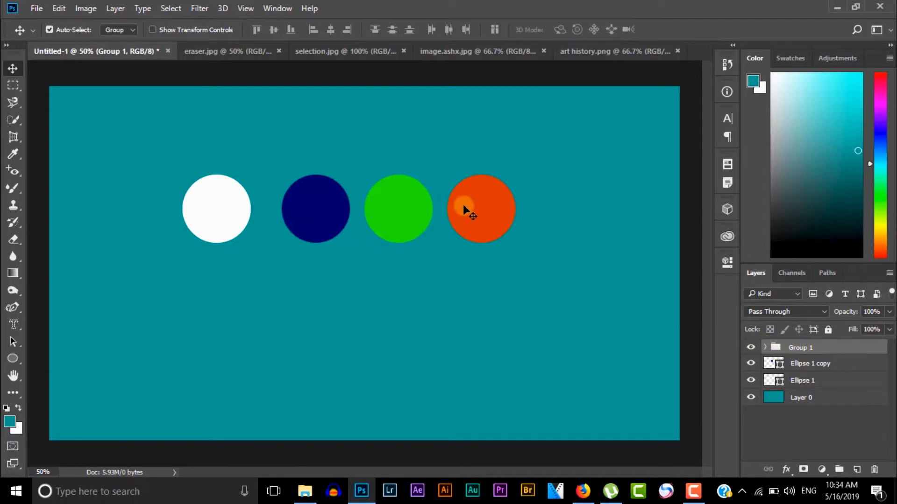
left_click(329, 212)
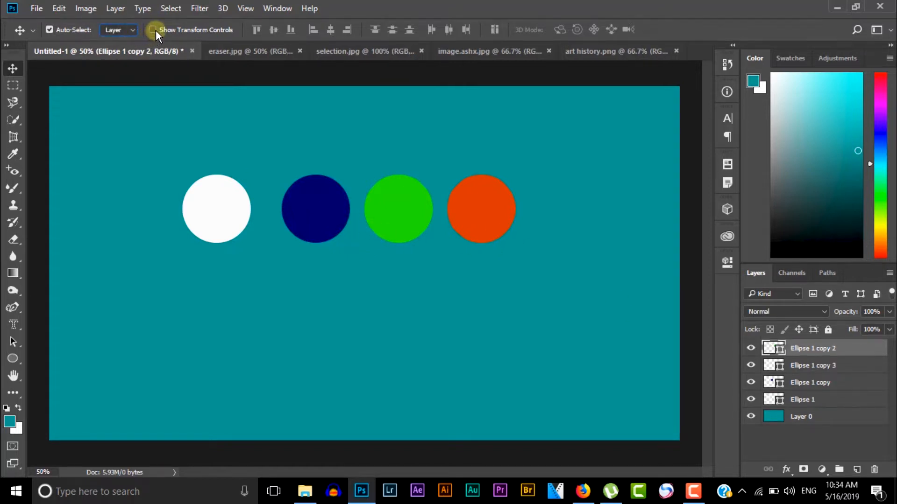
- Enable Show Transform Controls, try enlarging the green circle from its upper-left corner, and cancel the transform before selecting the navy circle
left_click(153, 30)
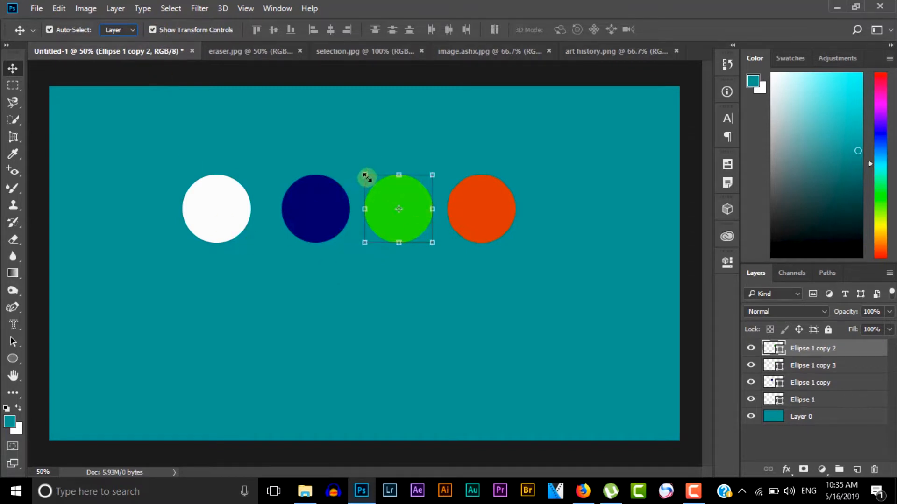
mouse_move(367, 177)
left_mouse_down()
mouse_move(330, 158)
mouse_move(392, 157)
mouse_move(364, 161)
left_mouse_up()
key("ctrl+z")
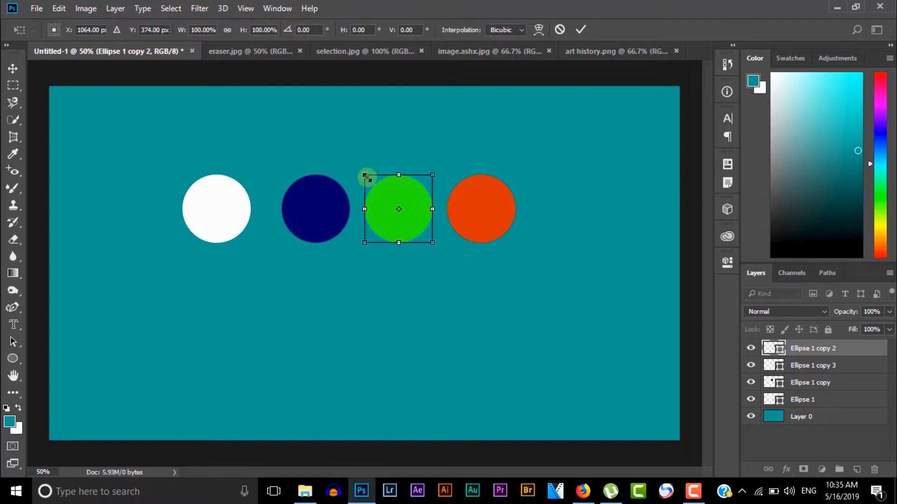
left_click_drag(363, 177, 283, 138)
key("ctrl+z")
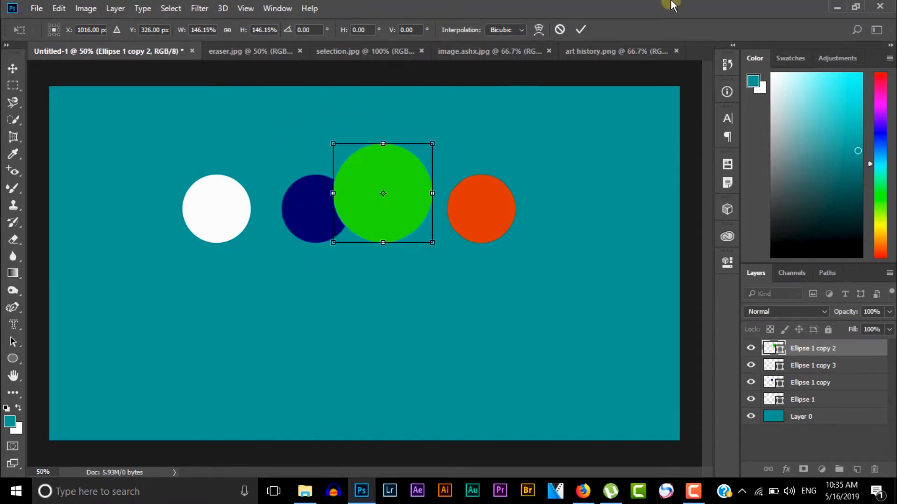
left_click(560, 30)
left_click(296, 207)
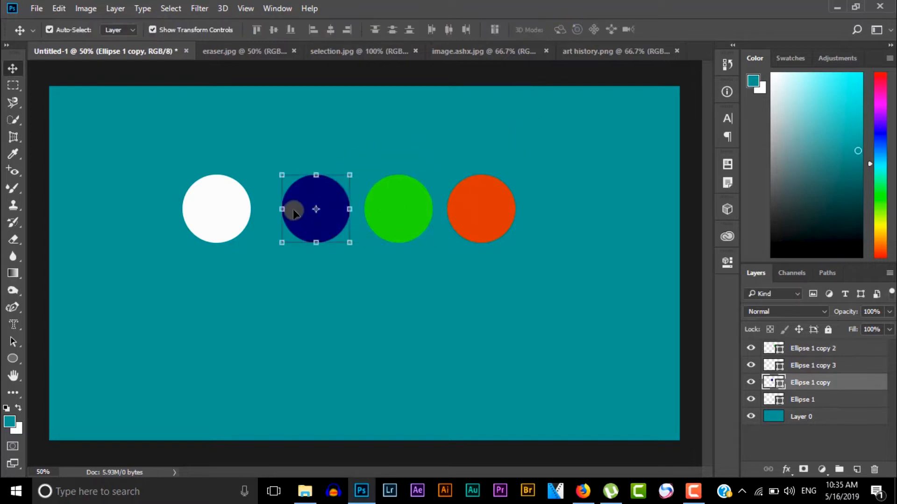
- Select the white circle and the navy circle in turn on the canvas, and disable Show Transform Controls
left_click(216, 202)
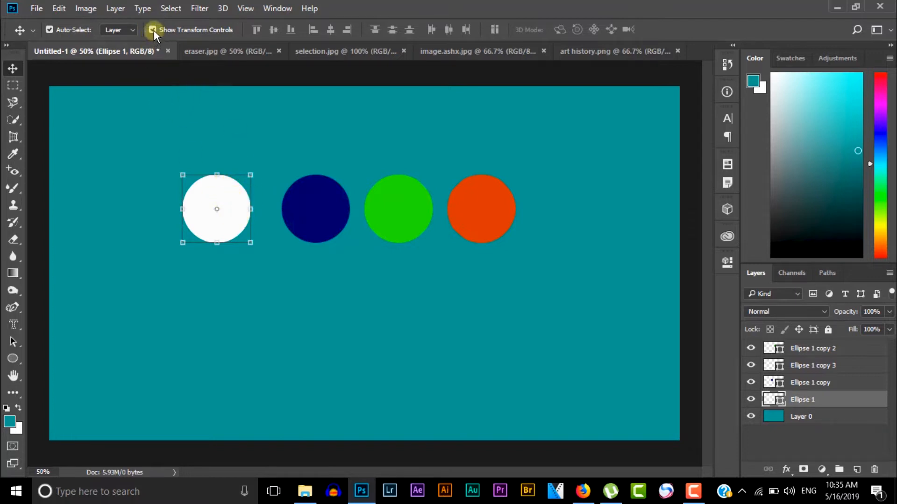
left_click(320, 216)
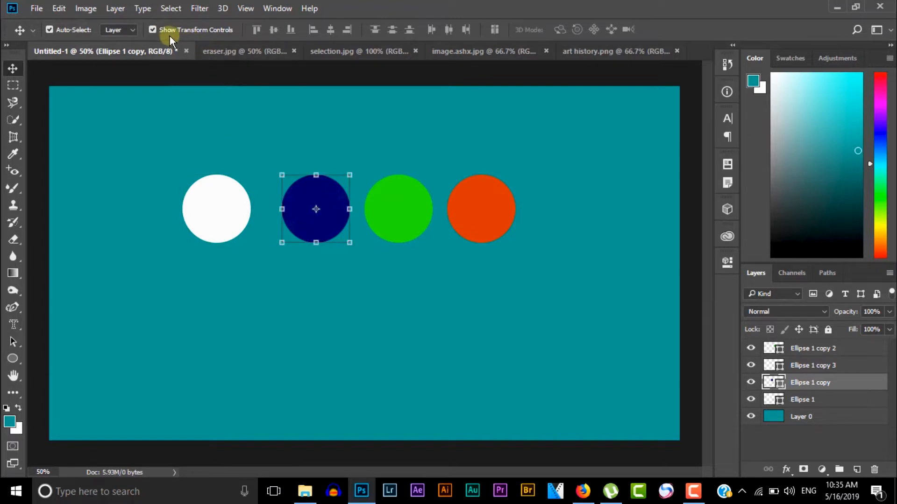
left_click(158, 30)
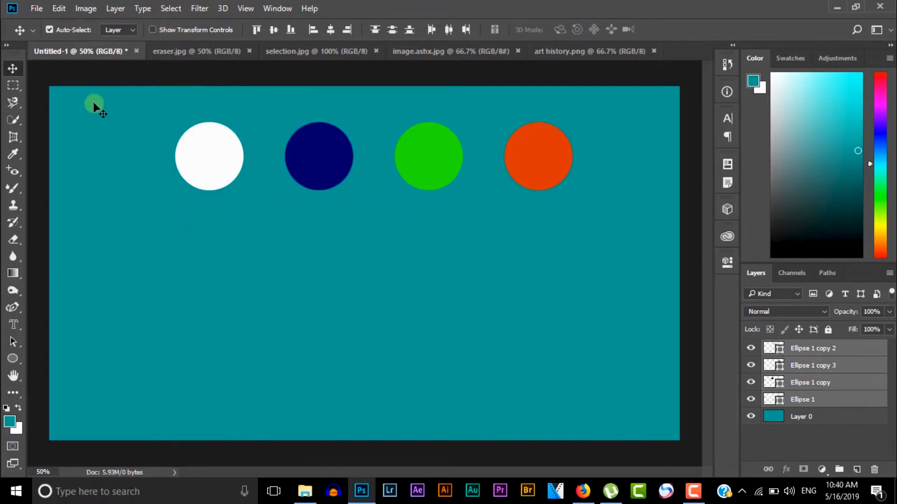
- Set the Rectangular Marquee tool's style to Normal, draw a trial selection below the circles, and deselect it
left_click(14, 84)
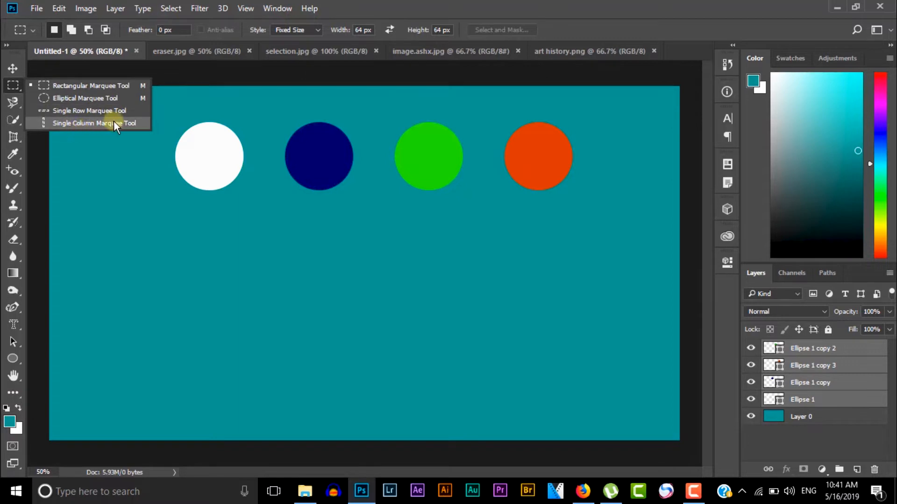
left_click(159, 101)
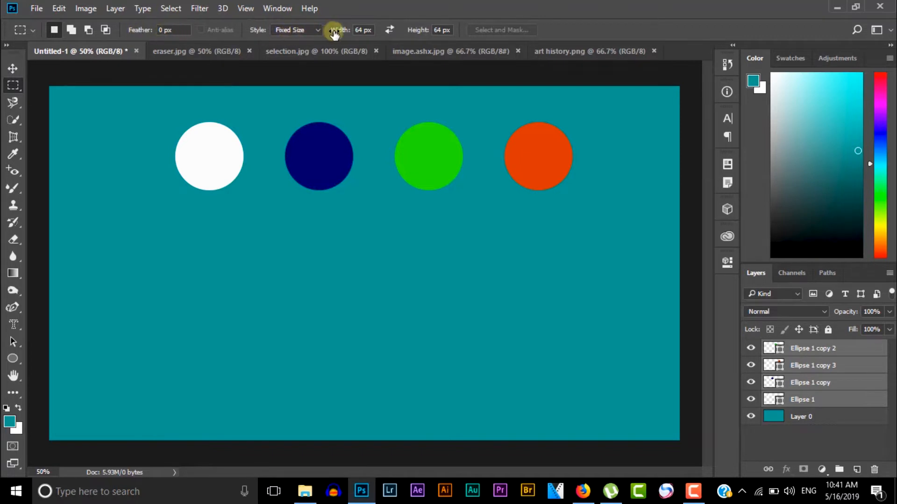
left_click(309, 30)
left_click(299, 41)
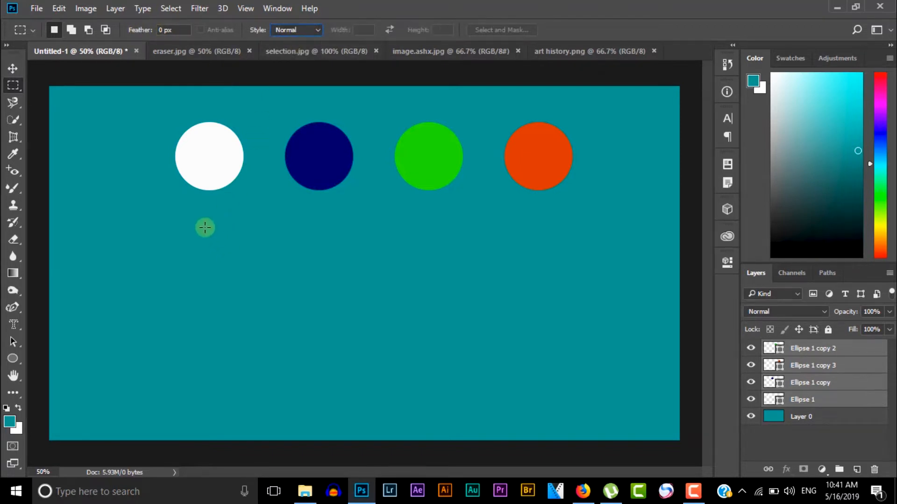
left_click_drag(205, 228, 494, 411)
key("ctrl+d")
- Draw a rectangular selection below the navy and green circles and replace it with a larger one in the same area
left_click(18, 86)
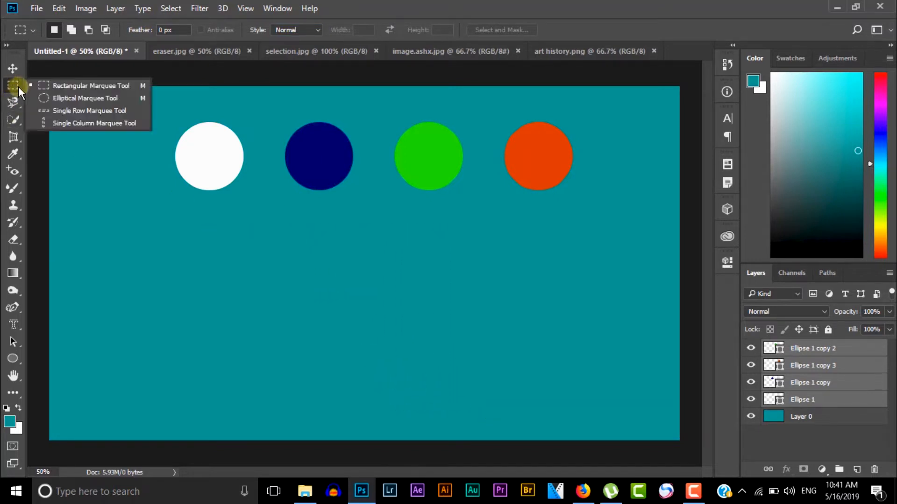
left_click(59, 86)
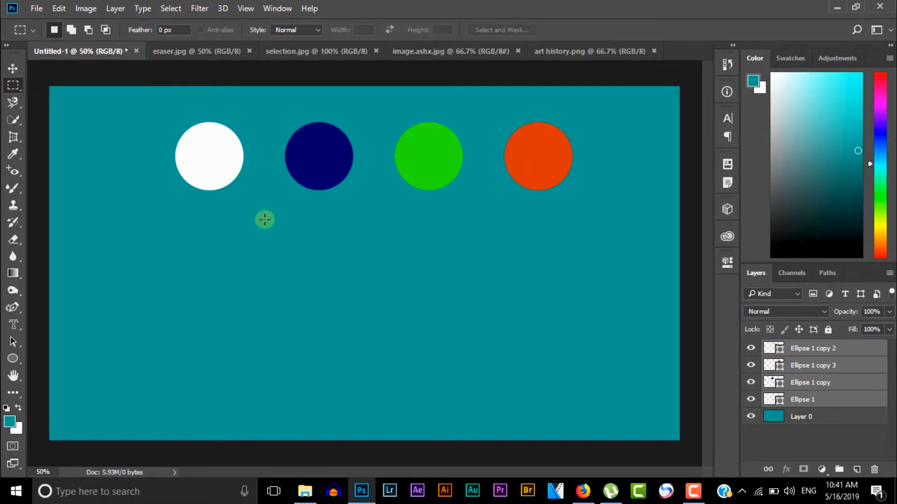
left_click_drag(264, 220, 445, 369)
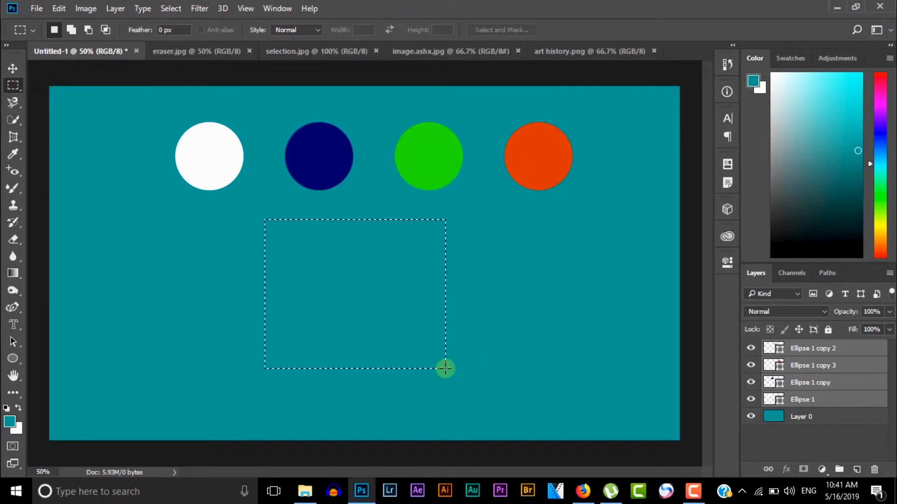
left_click_drag(284, 235, 528, 411)
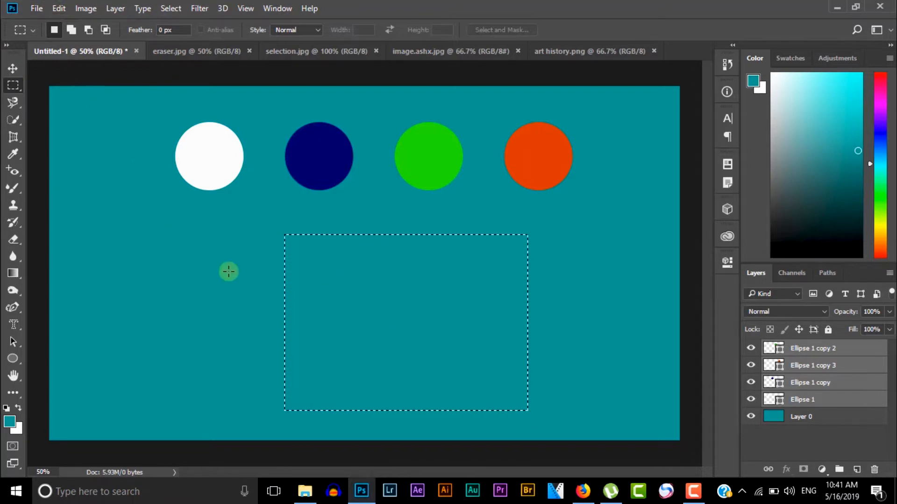
- Choose the Mixer Brush, make Layer 0 the active layer, and set the foreground color to brown 945a06
left_click(13, 189)
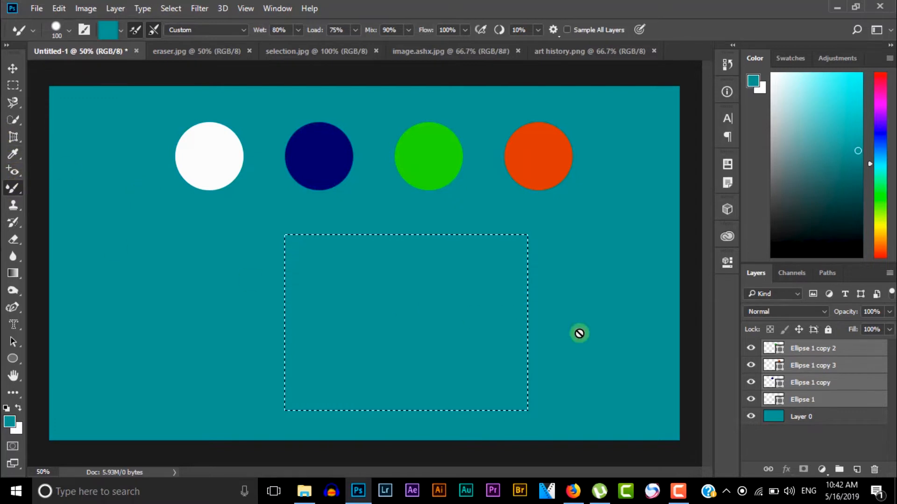
left_click(781, 417)
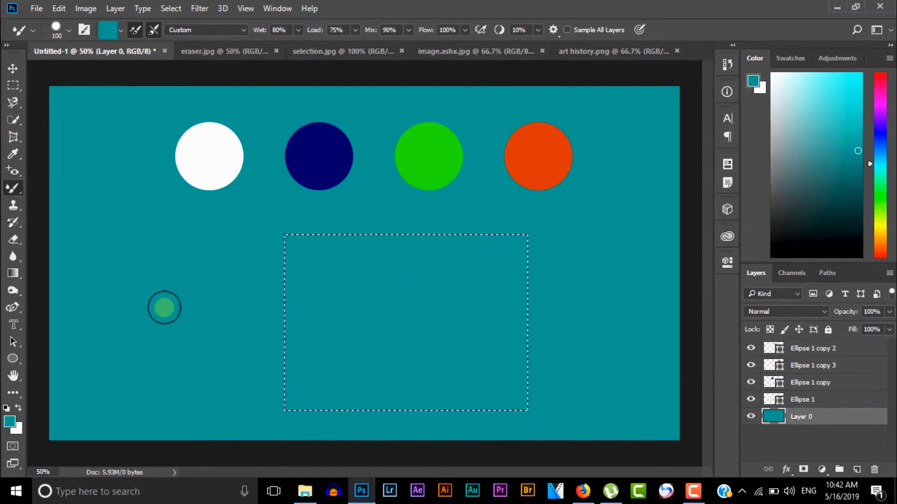
left_click(13, 421)
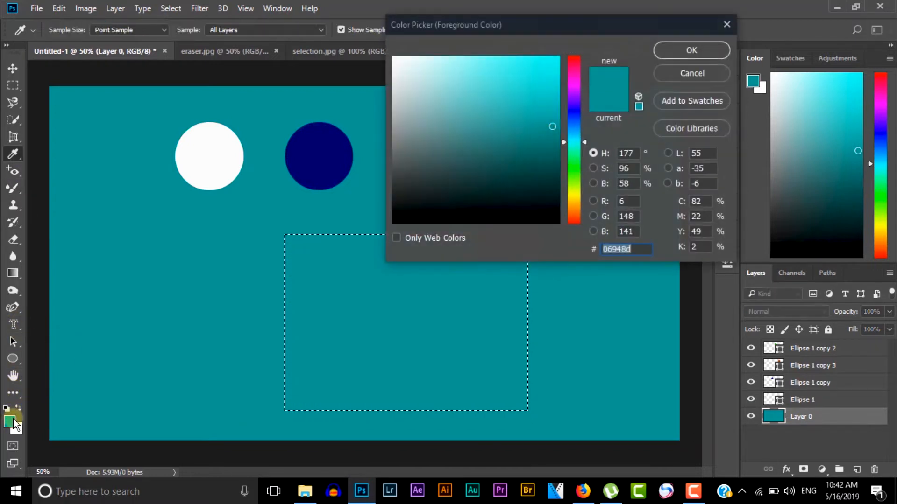
left_click_drag(585, 172, 579, 210)
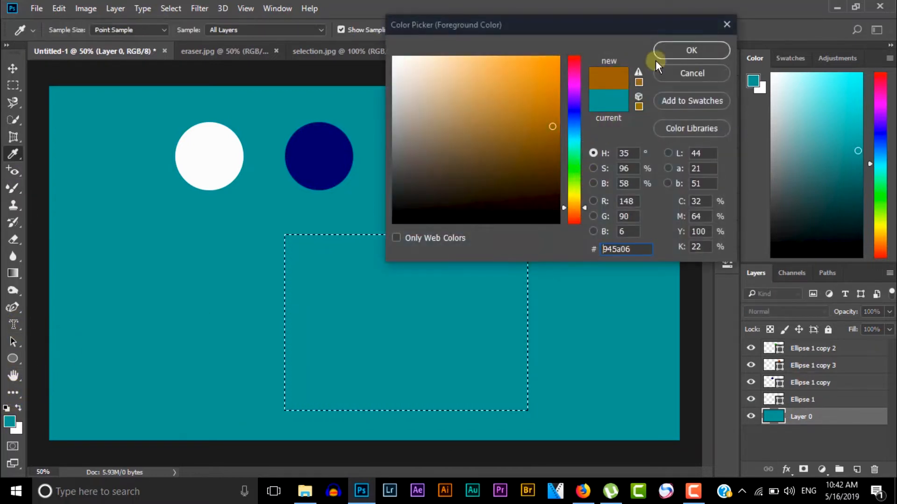
left_click(682, 54)
- Paint brown across the inside of the rectangular selection on Layer 0 and clear the selection
mouse_move(477, 256)
left_mouse_down()
mouse_move(370, 359)
mouse_move(275, 346)
mouse_move(314, 297)
mouse_move(479, 300)
mouse_move(516, 339)
mouse_move(488, 267)
mouse_move(534, 236)
mouse_move(380, 324)
mouse_move(303, 300)
left_mouse_up()
mouse_move(295, 338)
left_mouse_down()
mouse_move(387, 373)
mouse_move(507, 224)
mouse_move(466, 472)
mouse_move(515, 423)
mouse_move(337, 366)
mouse_move(263, 386)
mouse_move(440, 374)
mouse_move(510, 384)
mouse_move(497, 271)
mouse_move(520, 245)
mouse_move(525, 252)
mouse_move(471, 345)
mouse_move(486, 392)
mouse_move(501, 405)
mouse_move(520, 382)
mouse_move(533, 296)
mouse_move(392, 347)
mouse_move(371, 281)
mouse_move(387, 225)
mouse_move(426, 245)
mouse_move(373, 263)
mouse_move(437, 279)
mouse_move(484, 204)
mouse_move(402, 253)
mouse_move(343, 258)
mouse_move(292, 393)
mouse_move(293, 368)
mouse_move(321, 396)
mouse_move(491, 280)
mouse_move(493, 221)
mouse_move(394, 266)
mouse_move(445, 228)
mouse_move(340, 284)
mouse_move(329, 329)
mouse_move(299, 282)
mouse_move(313, 333)
mouse_move(296, 263)
mouse_move(302, 353)
mouse_move(299, 250)
mouse_move(531, 240)
mouse_move(488, 265)
mouse_move(533, 214)
mouse_move(509, 210)
mouse_move(517, 309)
left_mouse_up()
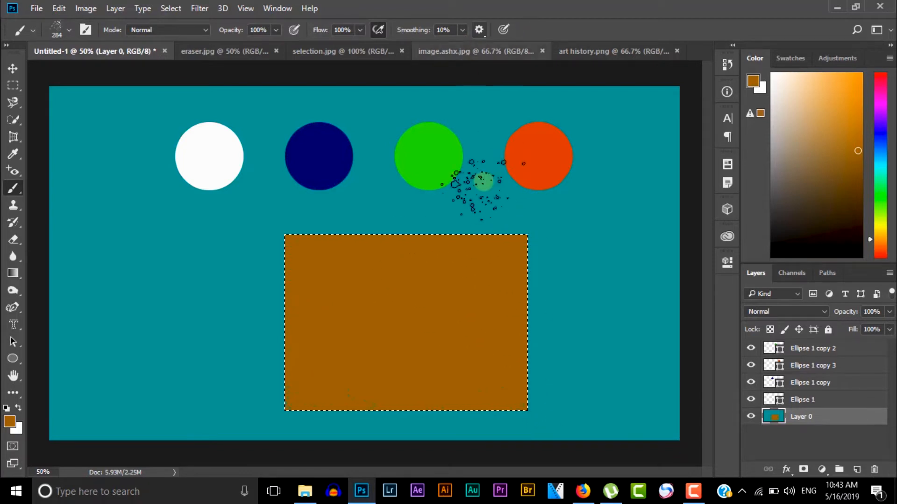
key("ctrl+d")
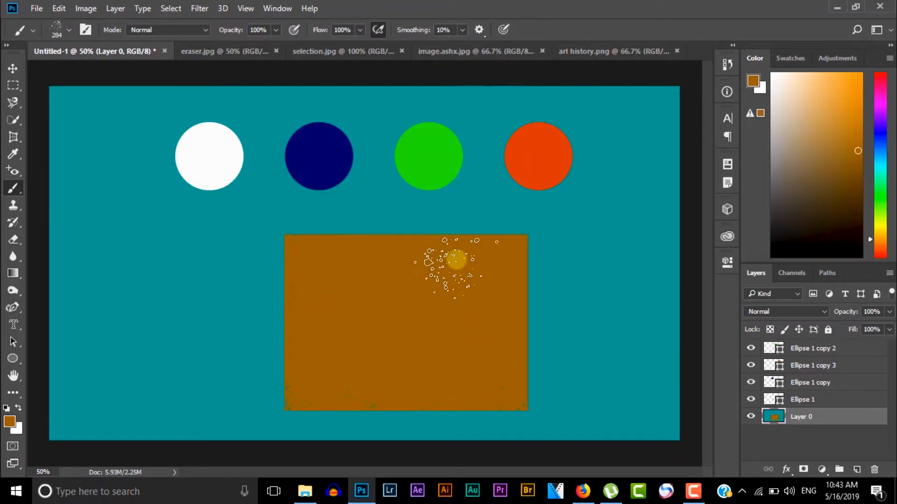
- Draw an elliptical selection with the Elliptical Marquee tool in the empty area left of the painted rectangle
key("v")
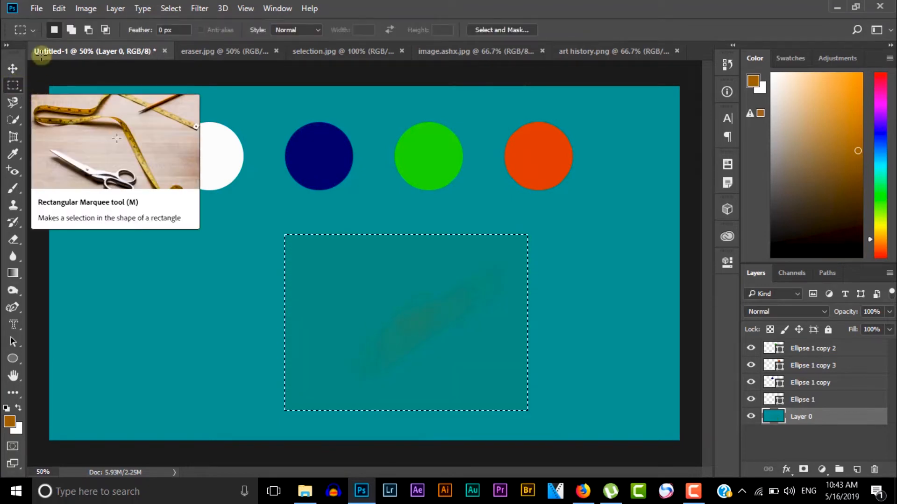
right_click(17, 89)
left_click(52, 99)
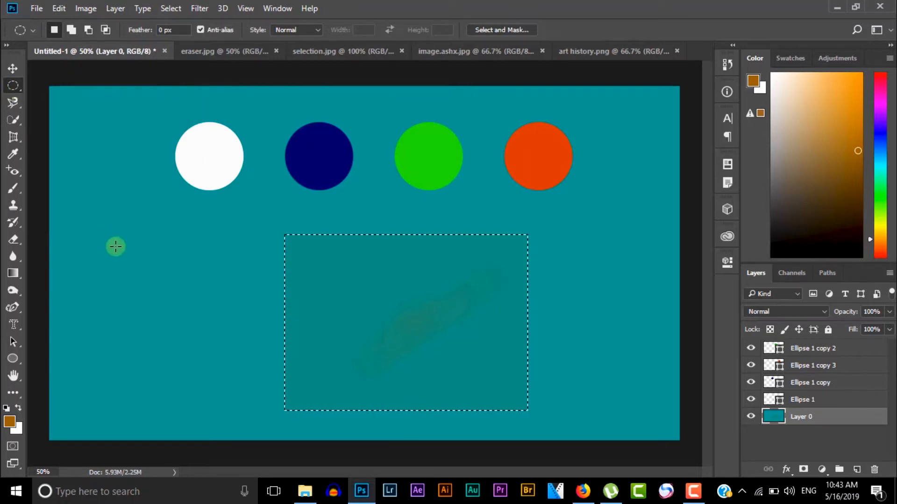
left_click_drag(114, 242, 243, 369)
- Make a Single Row Marquee selection between the circles and the painted rectangle, followed by a Single Column Marquee selection left of the rectangle
right_click(13, 86)
left_click(88, 111)
left_click_drag(94, 200, 94, 215)
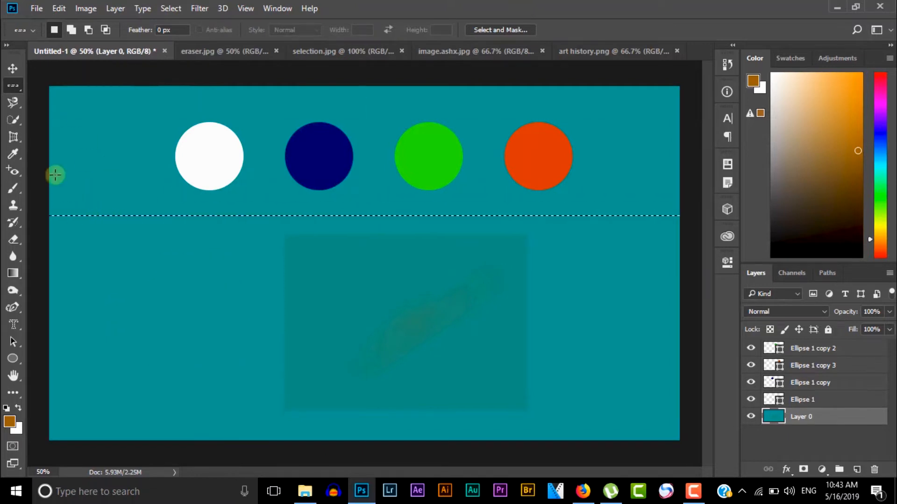
right_click(16, 80)
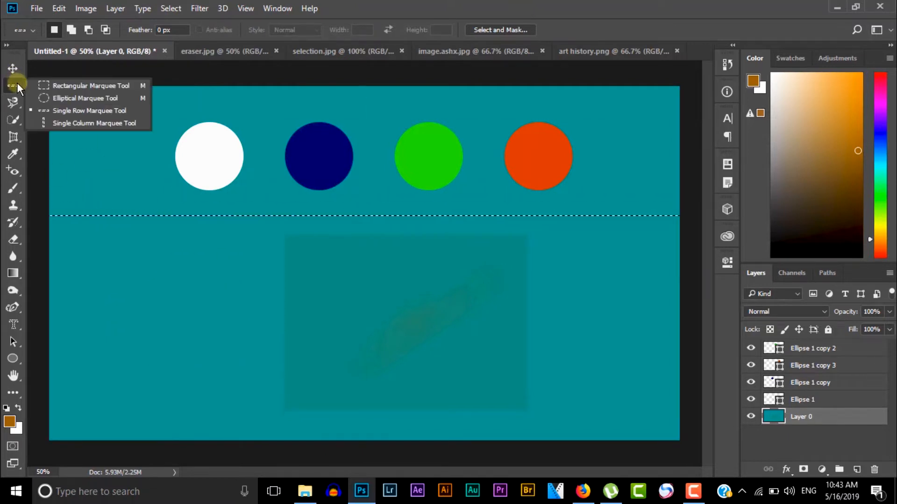
left_click(66, 121)
left_click(143, 290)
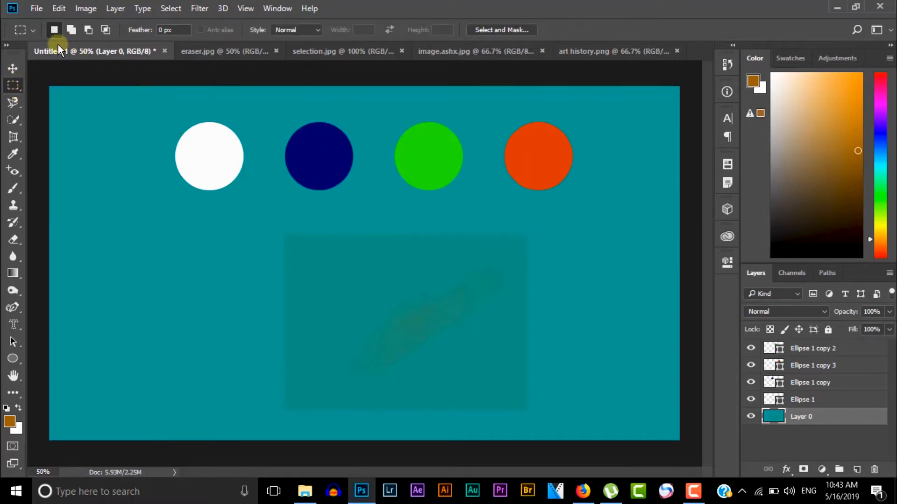
- Draw a rectangular selection below the circles and extend it with overlapping rectangles using Add to Selection, undoing the last addition
left_click_drag(268, 220, 411, 320)
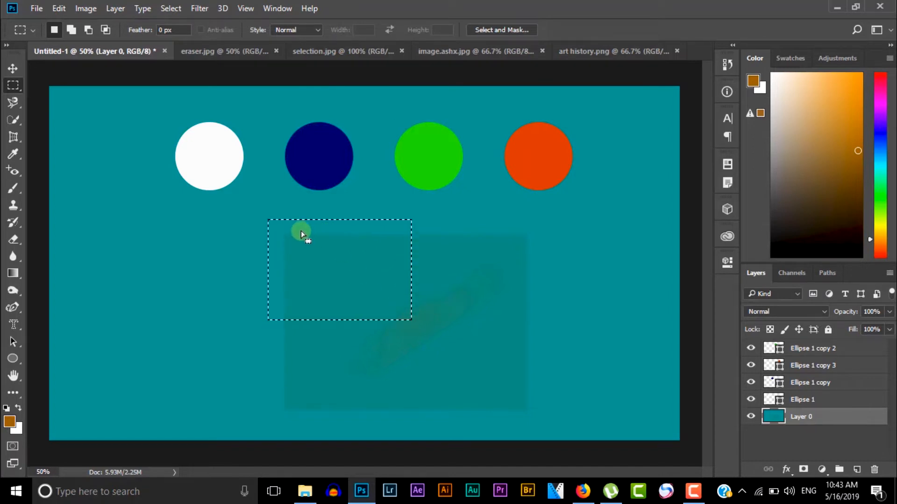
left_click(72, 33)
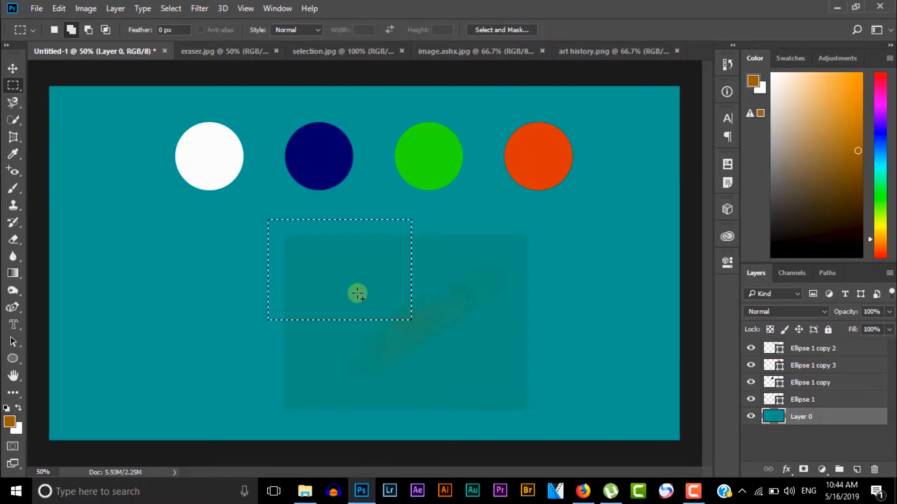
left_click_drag(370, 304, 475, 372)
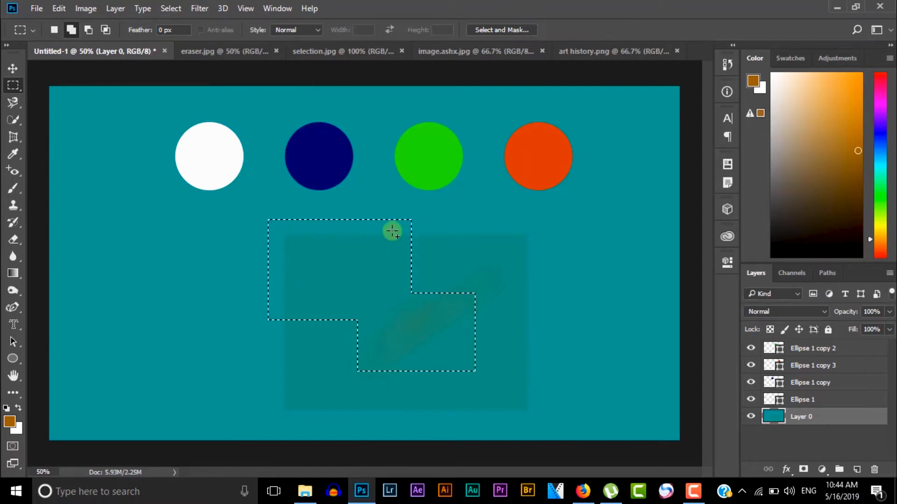
left_click_drag(213, 296, 313, 401)
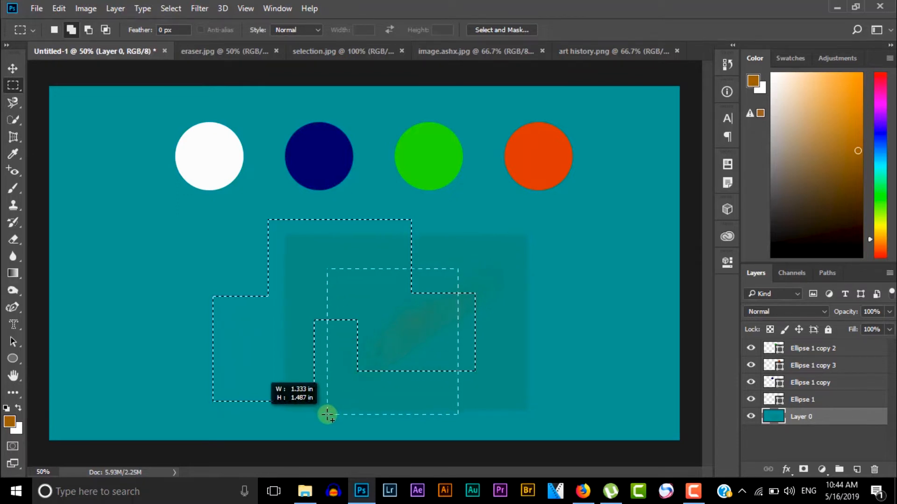
left_click_drag(327, 414, 169, 436)
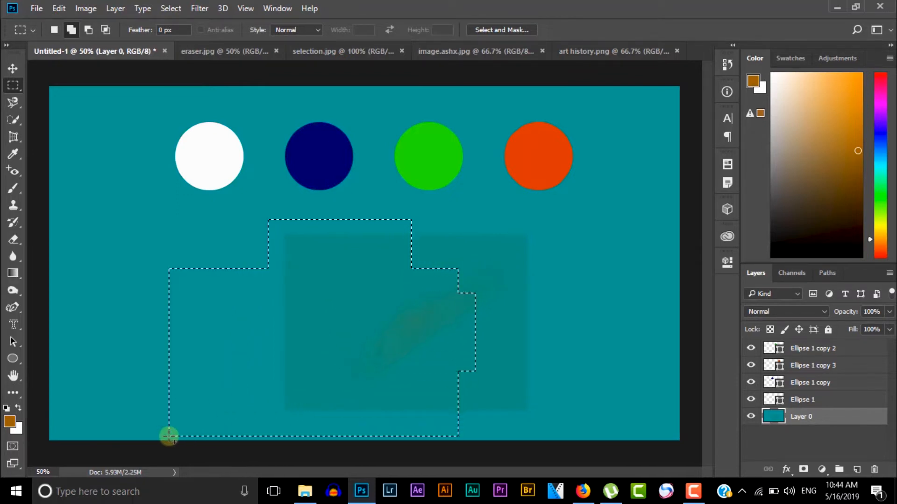
key("ctrl+z")
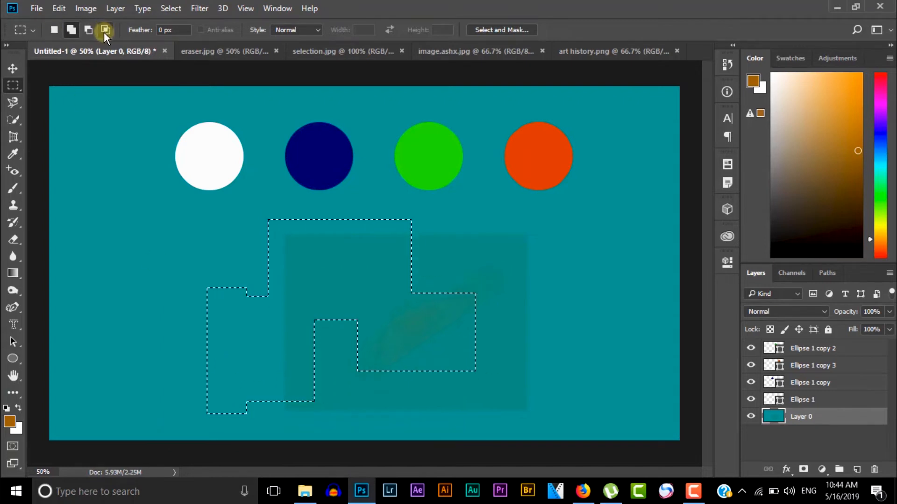
- Use Subtract from Selection to cut away the combined selection's left part and a wide band across its middle, and deselect everything
left_click_drag(195, 269, 262, 438)
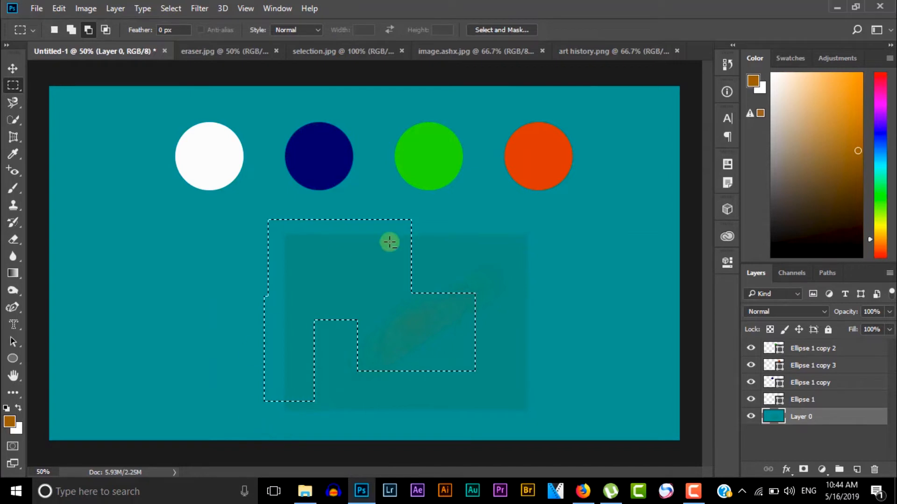
left_click_drag(450, 243, 226, 353)
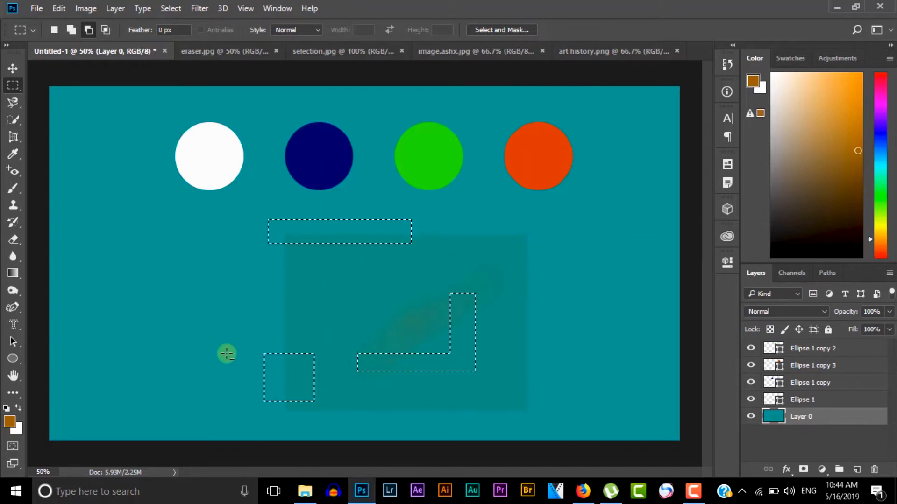
key("ctrl+d")
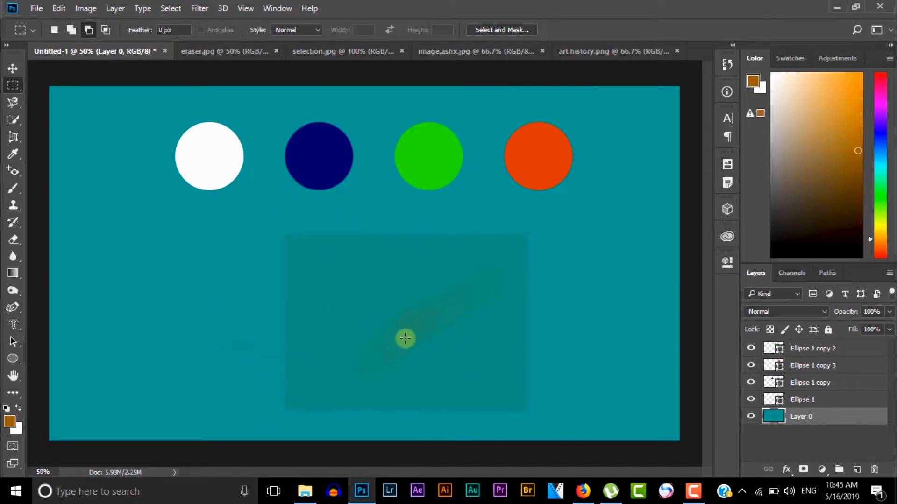
- Draw a new rectangular selection over the painted area, intersect it with a rectangle overlapping its upper-left corner, and undo the intersection
left_click_drag(405, 338, 488, 417)
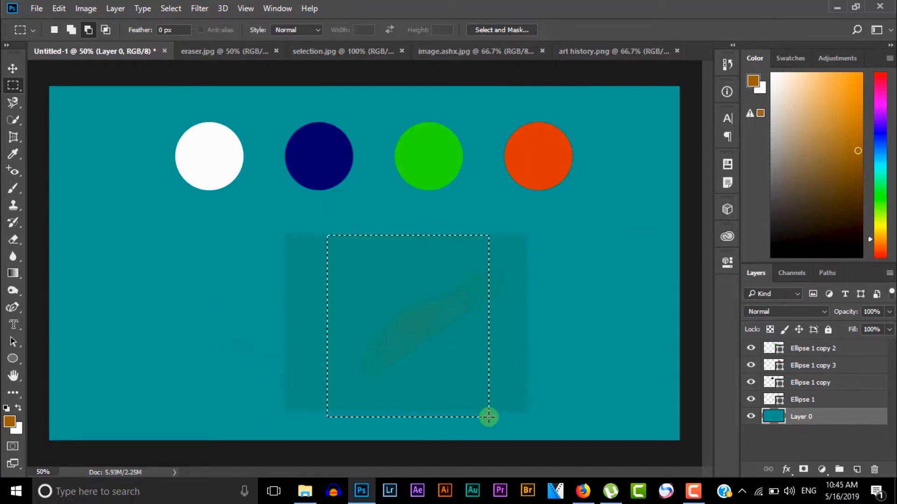
left_click(105, 30)
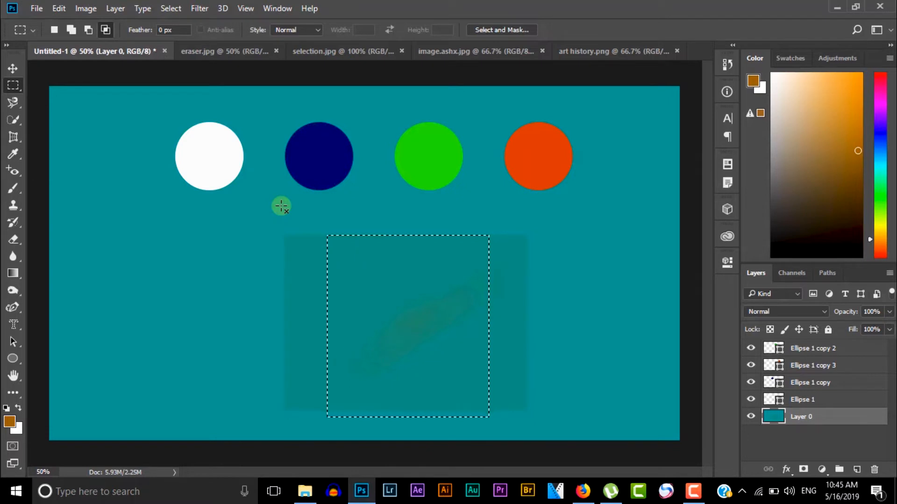
left_click_drag(261, 184, 362, 271)
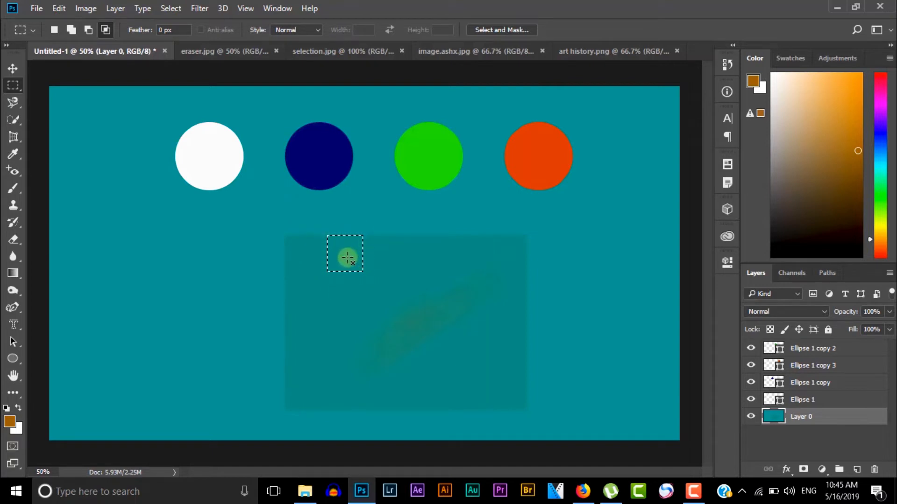
key("ctrl+z")
- Set the Rectangular Marquee's feather to 87.7 px and switch to New Selection mode
left_click_drag(150, 31, 169, 28)
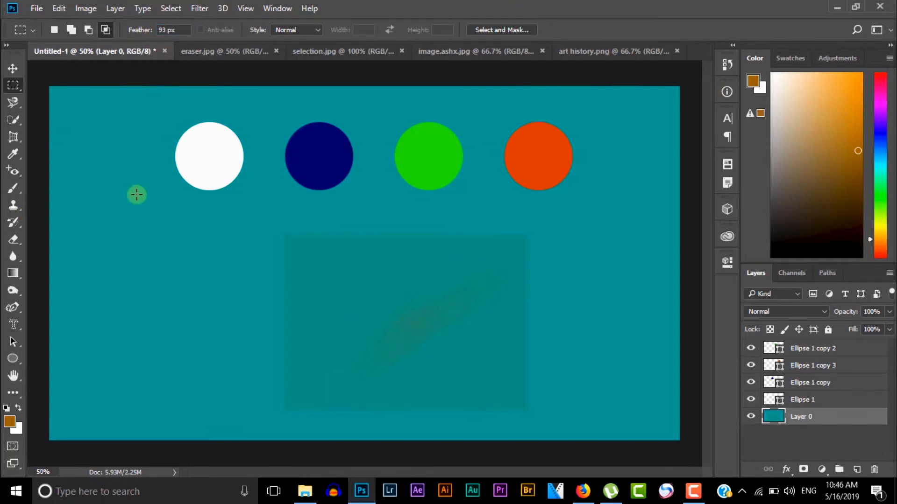
left_click(54, 30)
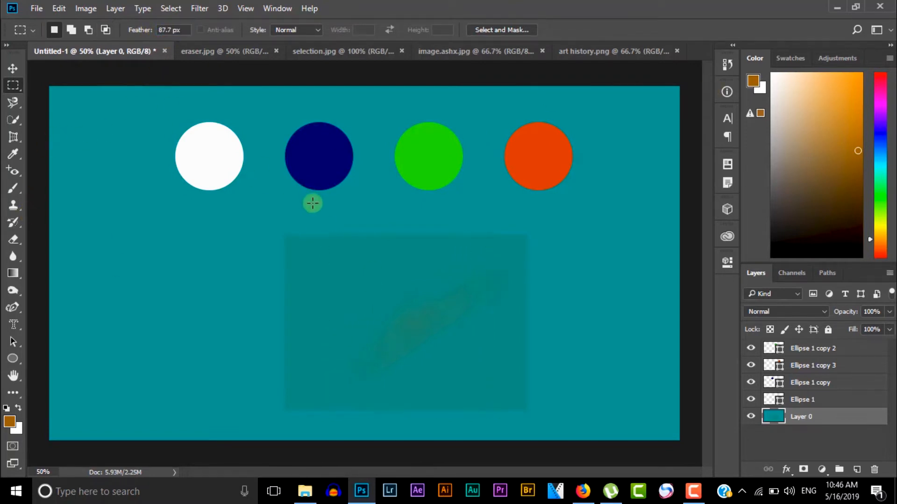
- Draw a feathered square selection below the blue circle, brush brown paint inside it, undo the paint and deselect
left_click_drag(312, 202, 442, 330)
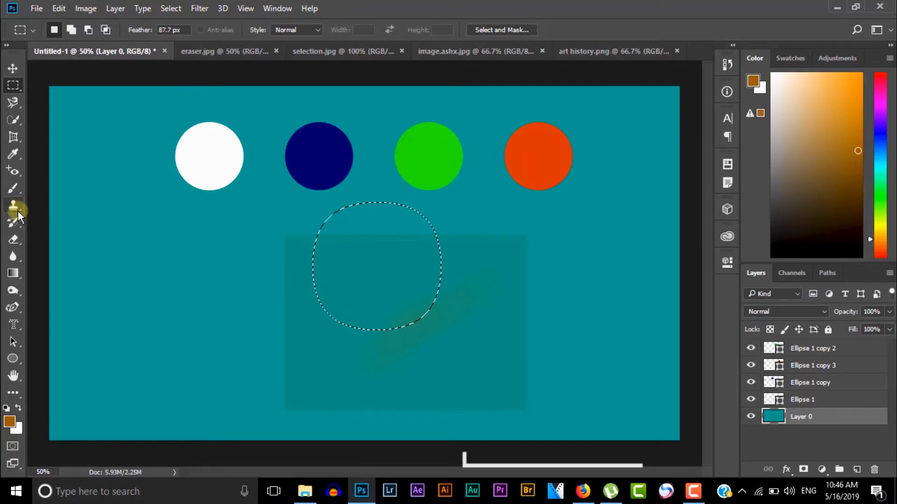
left_click(15, 192)
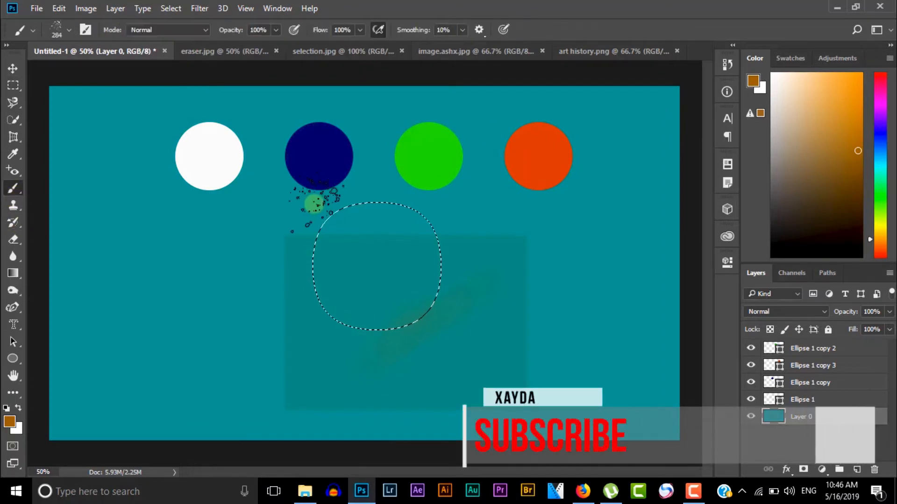
mouse_move(392, 249)
left_mouse_down()
mouse_move(257, 322)
mouse_move(370, 224)
mouse_move(377, 251)
mouse_move(440, 305)
mouse_move(320, 260)
mouse_move(373, 232)
mouse_move(416, 227)
mouse_move(427, 296)
mouse_move(452, 248)
mouse_move(363, 235)
mouse_move(344, 324)
mouse_move(413, 175)
mouse_move(383, 339)
mouse_move(374, 229)
mouse_move(361, 215)
mouse_move(324, 296)
mouse_move(381, 298)
mouse_move(411, 249)
mouse_move(397, 286)
mouse_move(415, 298)
mouse_move(341, 203)
mouse_move(361, 241)
mouse_move(403, 216)
mouse_move(384, 184)
mouse_move(346, 214)
mouse_move(359, 254)
mouse_move(334, 284)
mouse_move(364, 267)
mouse_move(400, 290)
mouse_move(418, 273)
mouse_move(373, 313)
mouse_move(380, 272)
mouse_move(381, 330)
mouse_move(386, 325)
mouse_move(360, 291)
mouse_move(399, 280)
left_mouse_up()
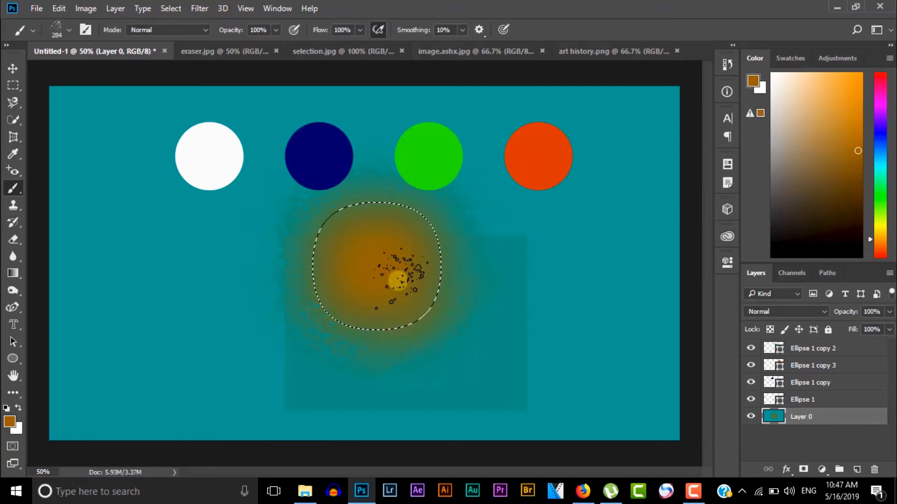
key("ctrl+z")
key("ctrl+d")
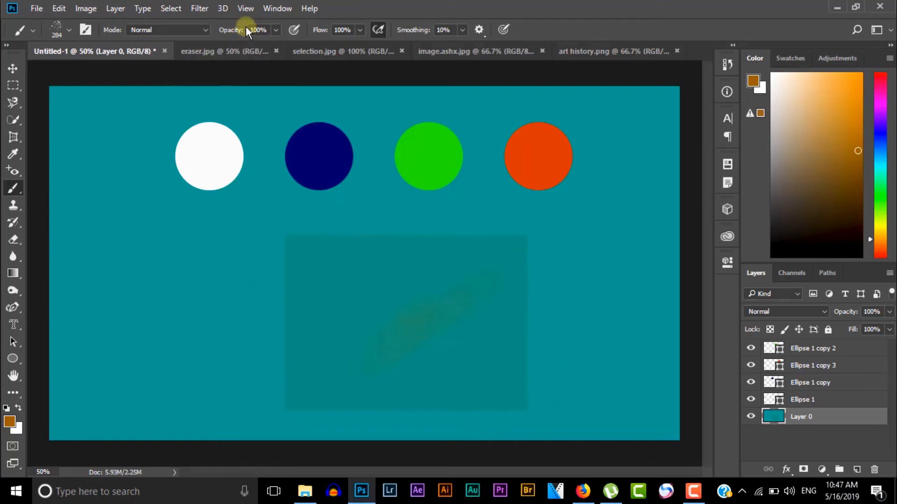
- Review the marquee tool variants, switch to the selection.jpg document and activate the regular Lasso tool
left_click(9, 70)
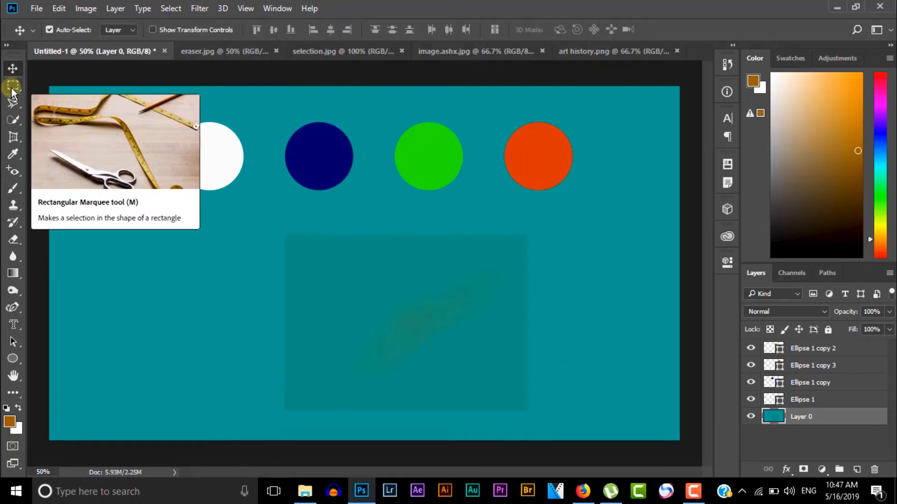
left_click(12, 89)
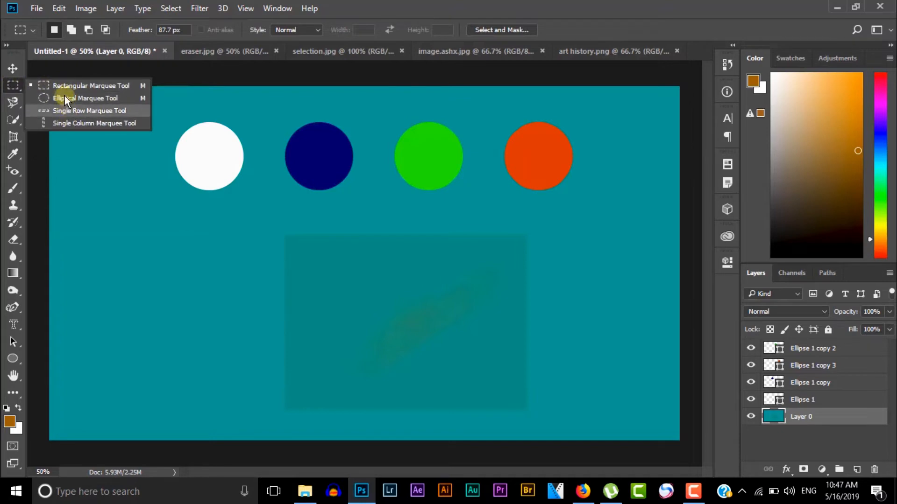
left_click(13, 102)
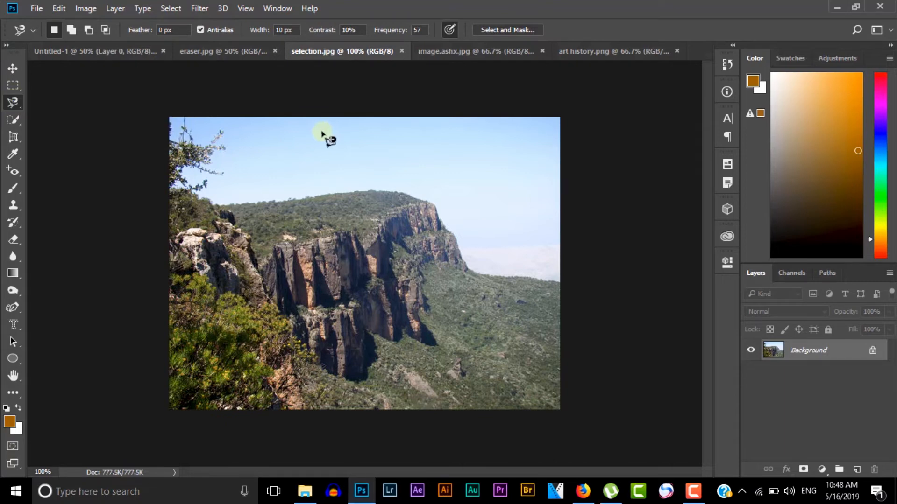
right_click(15, 102)
left_click(66, 103)
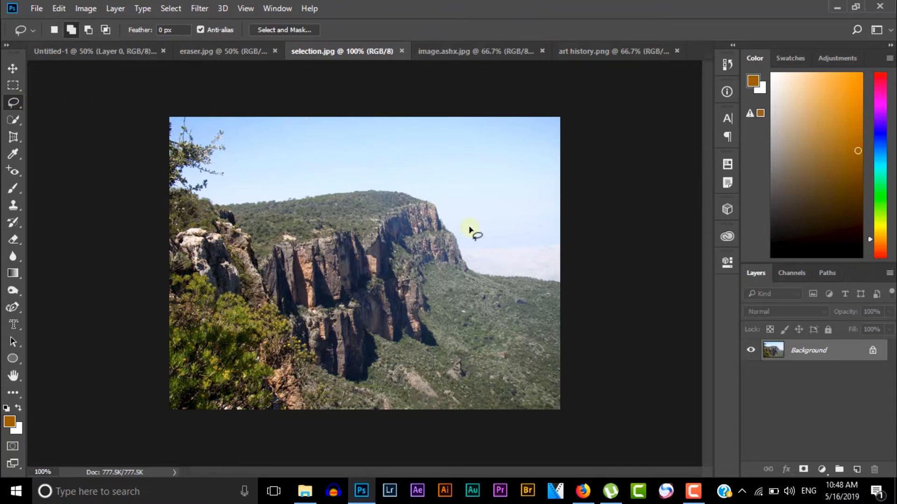
- Draw overlapping freehand lasso selections across the cliff, hillside and sky, and deselect them
mouse_move(484, 272)
left_mouse_down()
mouse_move(458, 269)
mouse_move(400, 190)
left_mouse_up()
mouse_move(506, 225)
left_mouse_down()
mouse_move(521, 362)
mouse_move(430, 342)
mouse_move(356, 361)
mouse_move(261, 272)
mouse_move(273, 228)
mouse_move(321, 176)
left_mouse_up()
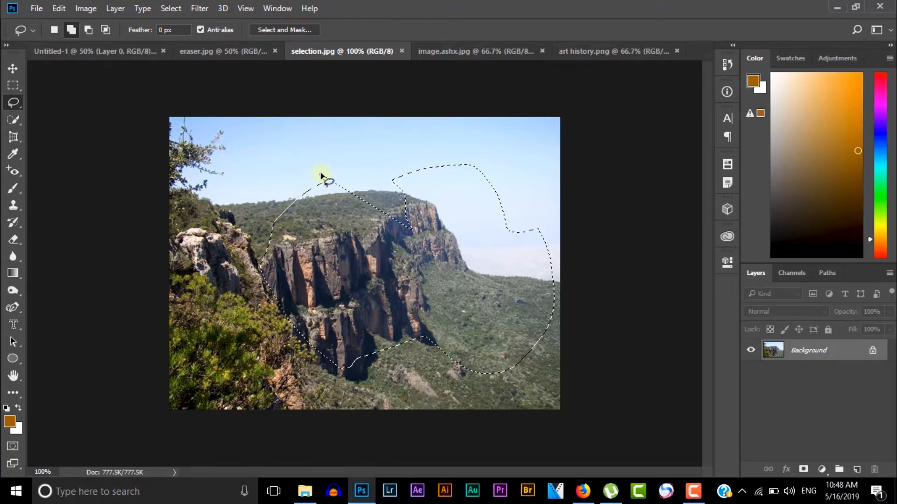
left_click(336, 182)
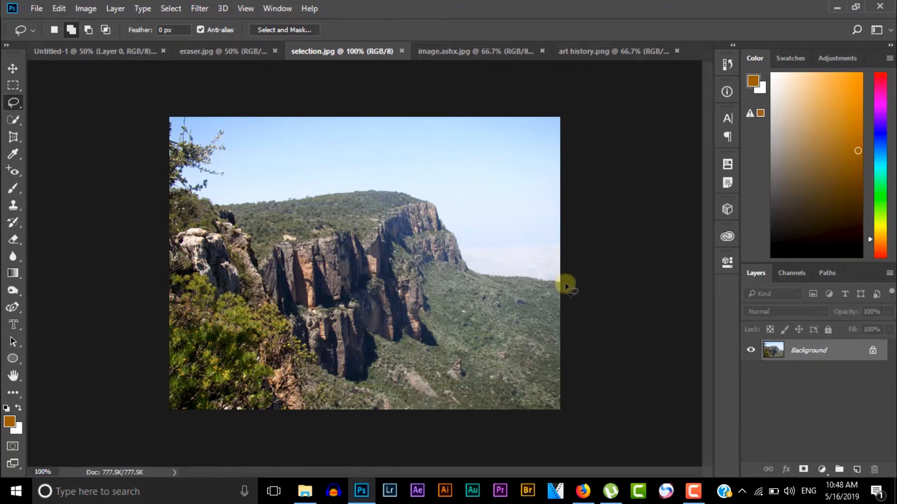
- Trace the ridge line and part of the sky freehand with the Lasso tool twice, deselecting after each attempt
mouse_move(566, 286)
left_mouse_down()
mouse_move(489, 282)
mouse_move(453, 241)
left_mouse_up()
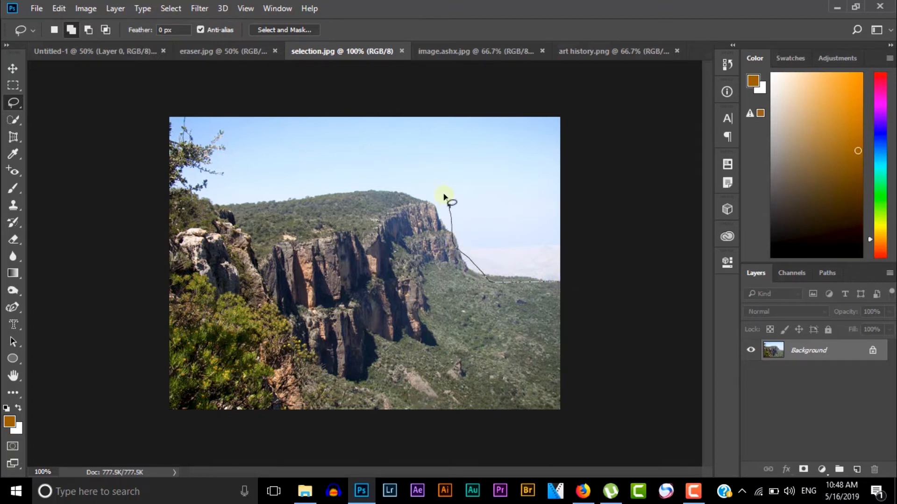
mouse_move(249, 188)
left_mouse_down()
mouse_move(233, 137)
mouse_move(327, 85)
left_mouse_up()
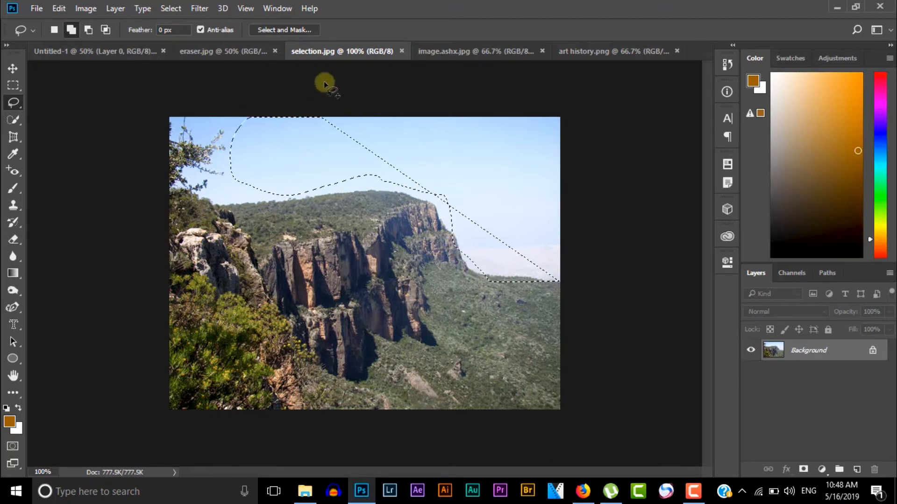
left_click(487, 193)
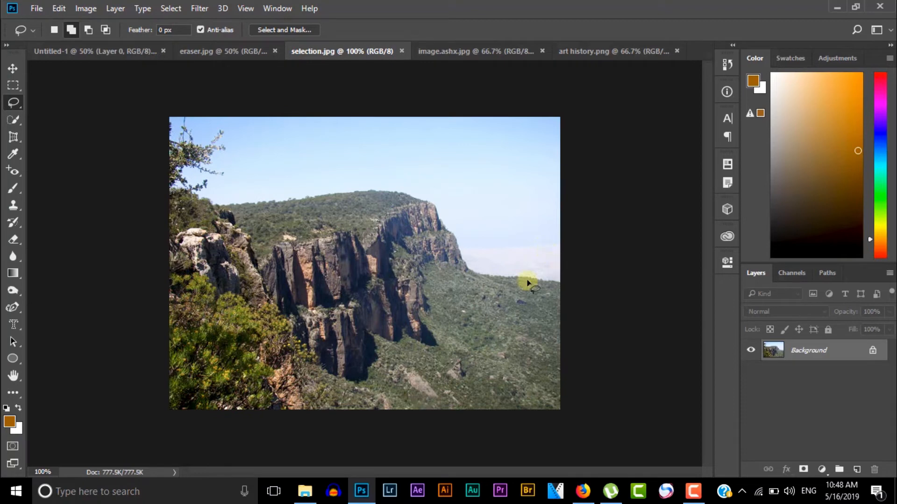
mouse_move(527, 282)
left_mouse_down()
mouse_move(389, 164)
mouse_move(311, 147)
mouse_move(423, 85)
mouse_move(590, 159)
mouse_move(559, 282)
mouse_move(539, 287)
left_mouse_up()
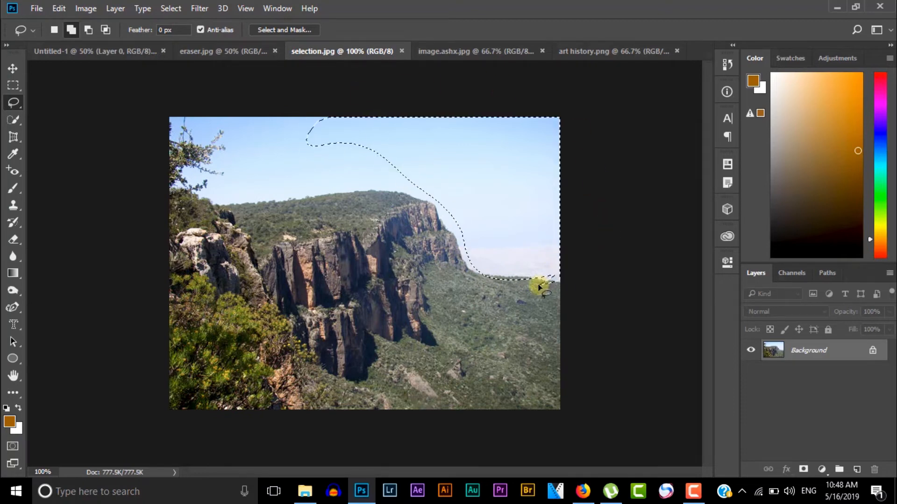
left_click(539, 287)
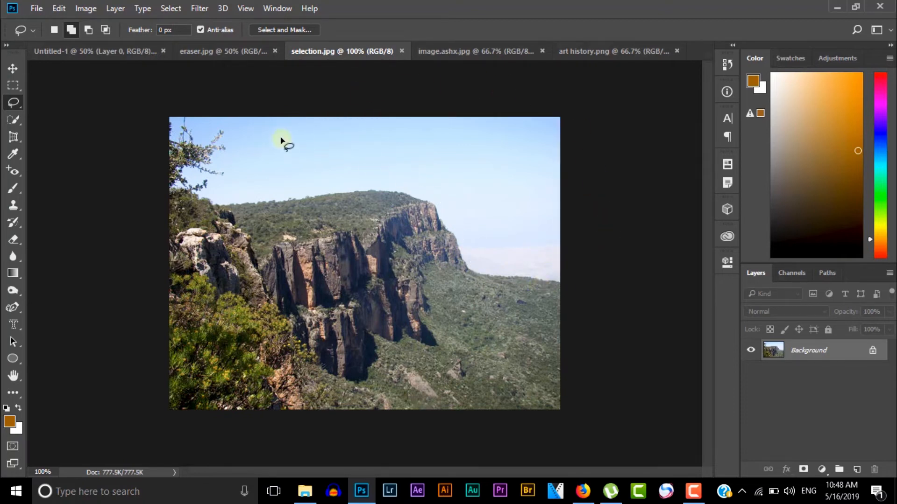
- Lasso a freehand area over the mountain top and extend it with an overlapping loop into the sky using Add to Selection
mouse_move(325, 171)
left_mouse_down()
mouse_move(324, 195)
mouse_move(360, 169)
mouse_move(323, 171)
left_mouse_up()
left_click(71, 29)
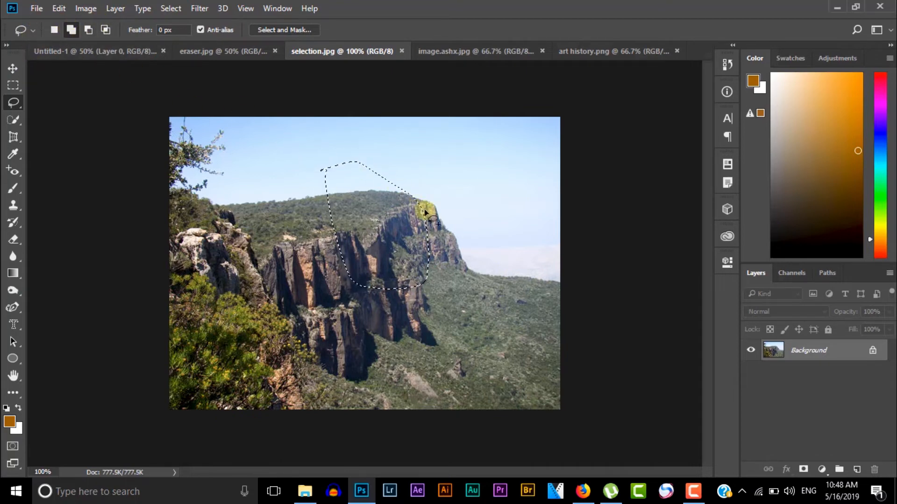
mouse_move(419, 209)
left_mouse_down()
mouse_move(485, 229)
mouse_move(439, 150)
mouse_move(424, 209)
left_mouse_up()
- Cut away the combined selection's lower-right edge with a freehand loop using Subtract from Selection
left_click(74, 31)
left_click(88, 29)
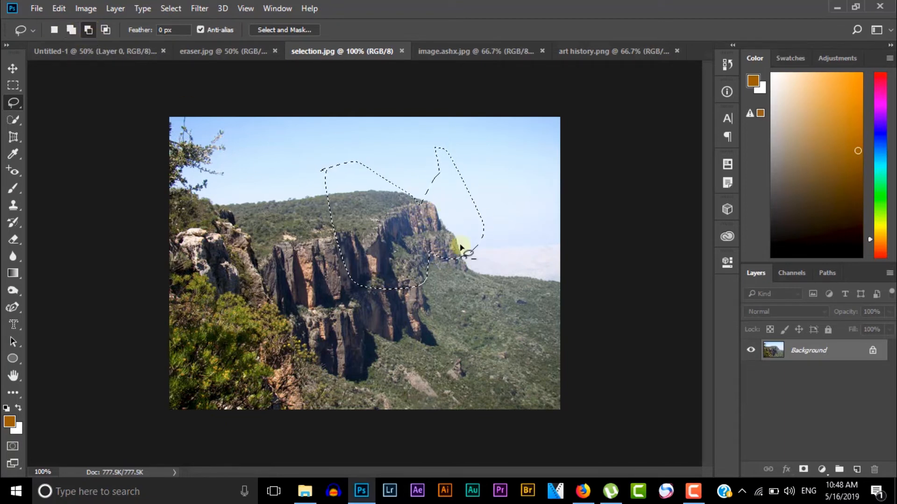
mouse_move(478, 268)
left_mouse_down()
mouse_move(399, 309)
mouse_move(492, 287)
mouse_move(489, 260)
left_mouse_up()
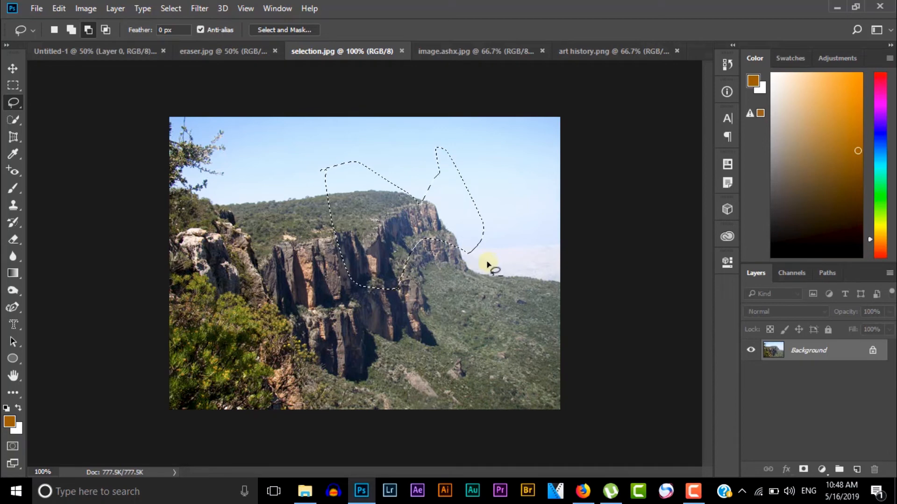
- Intersect the selection with a freehand loop over the middle of the cliff face, and deselect everything
left_click(106, 29)
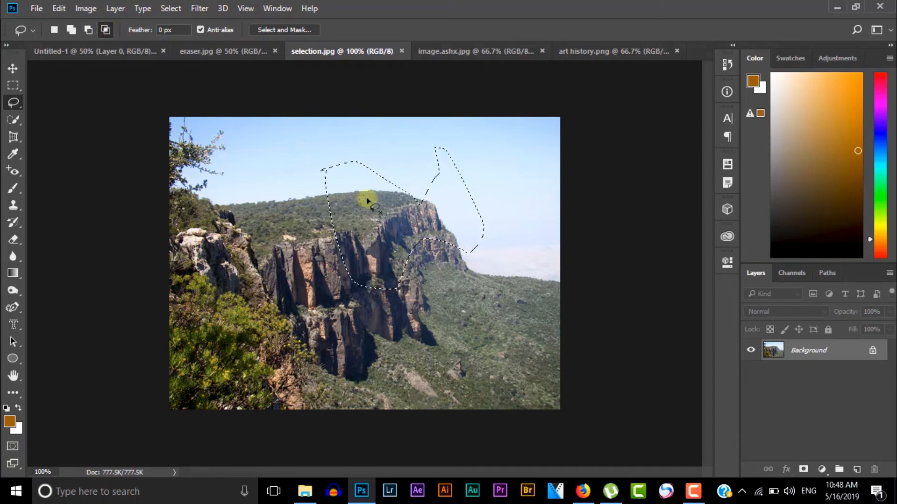
mouse_move(454, 283)
left_mouse_down()
mouse_move(407, 242)
mouse_move(347, 299)
mouse_move(428, 341)
mouse_move(460, 309)
mouse_move(453, 282)
left_mouse_up()
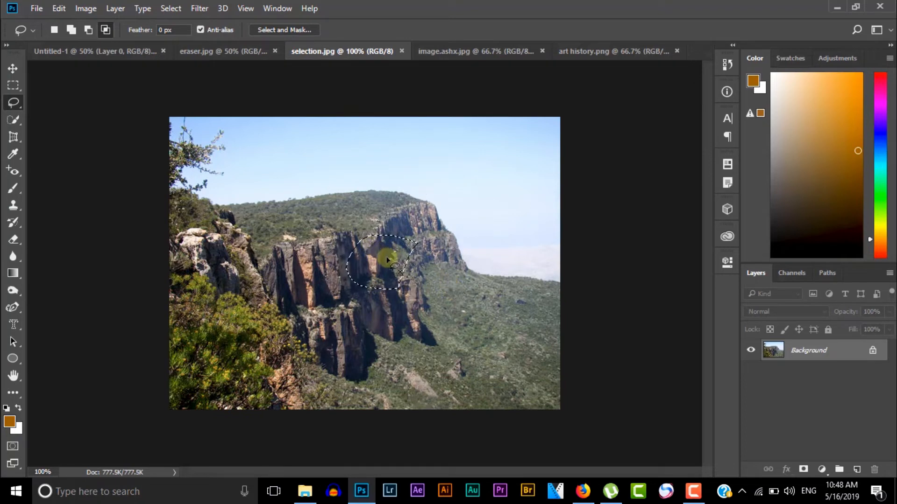
key("ctrl+d")
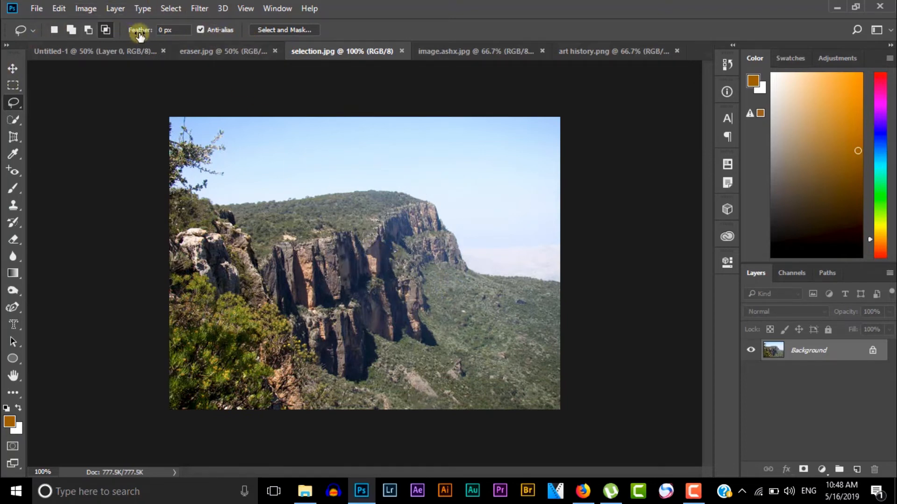
- Outline the sky above the ridge in straight segments with the Polygonal Lasso, removing misplaced points and closing the outline at its start
right_click(18, 105)
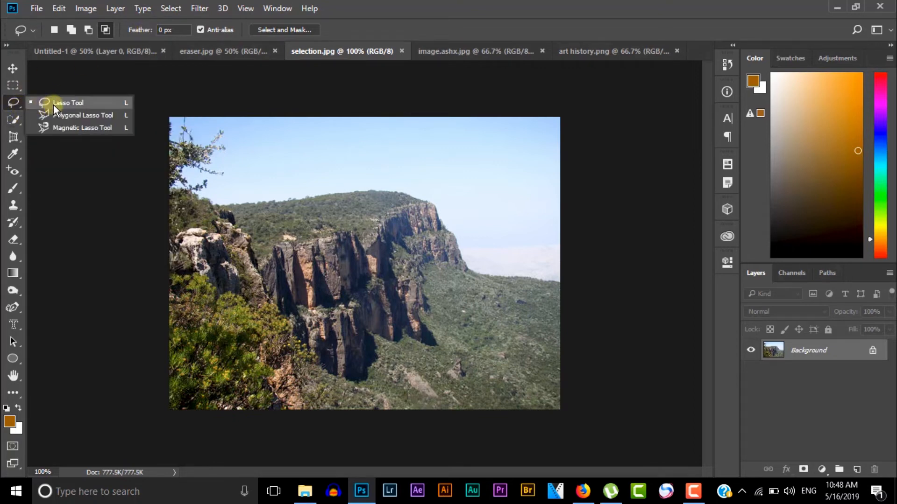
left_click(88, 117)
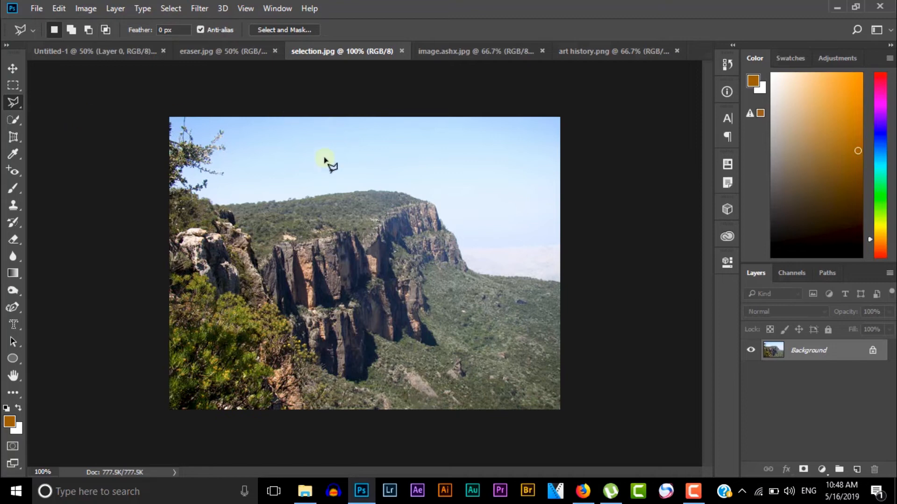
left_click(307, 199)
left_click(388, 291)
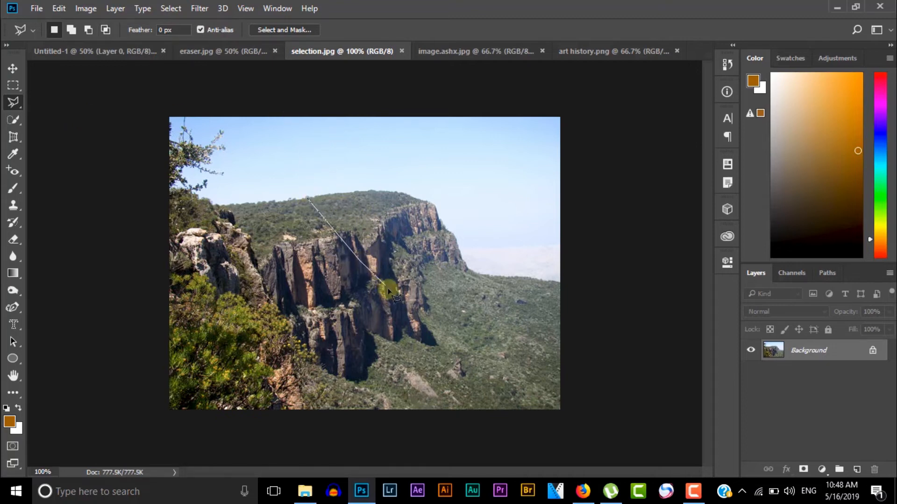
left_click(360, 260)
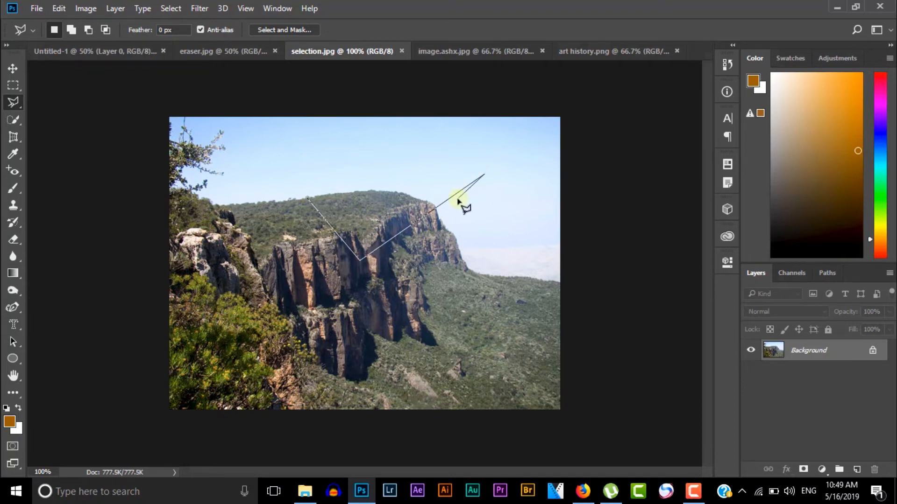
key("BackSpace")
key("BackSpace")
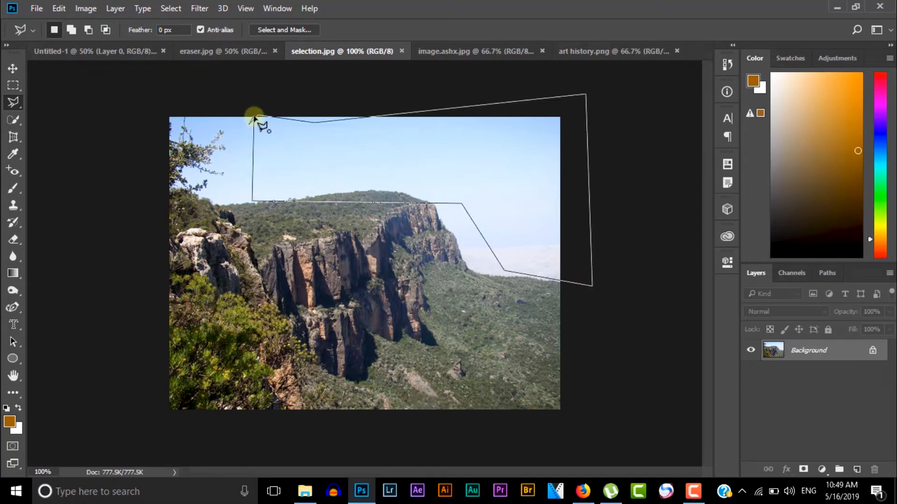
left_click(254, 118)
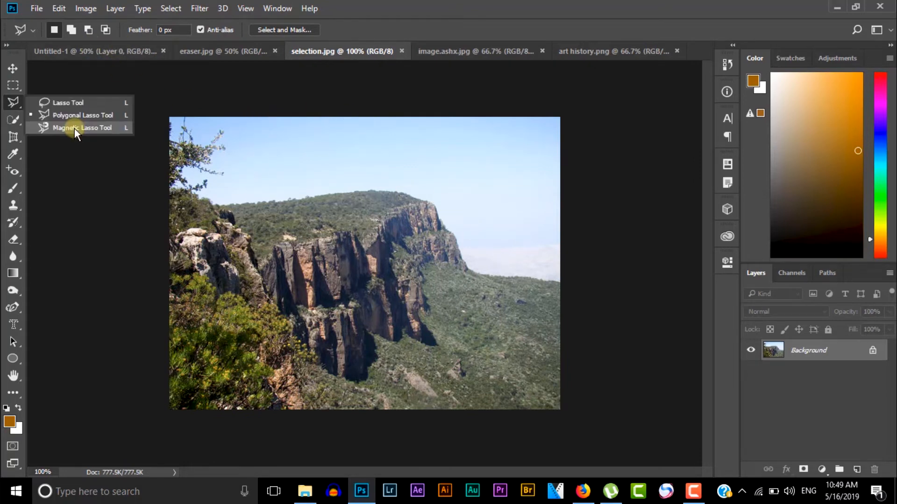
- Trace the sky along the ridge with the Magnetic Lasso and extend the selection onto the hillside below using Add to Selection
left_click(75, 128)
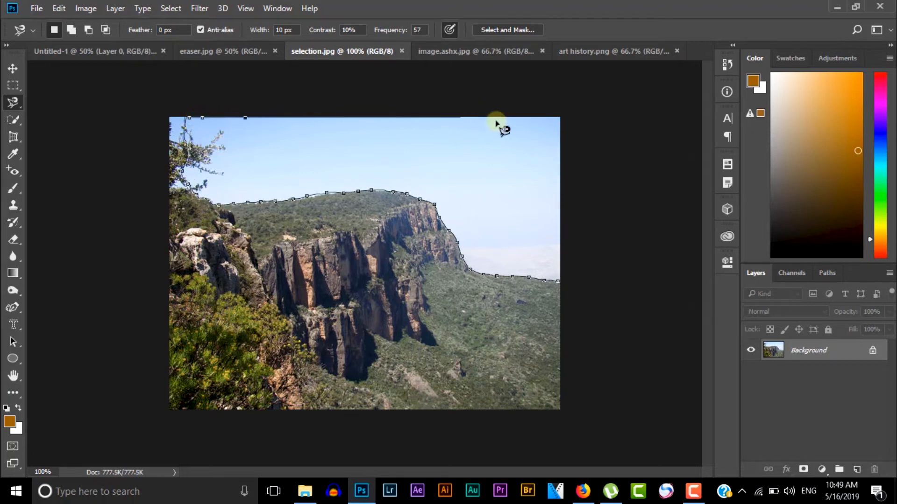
left_click(560, 283)
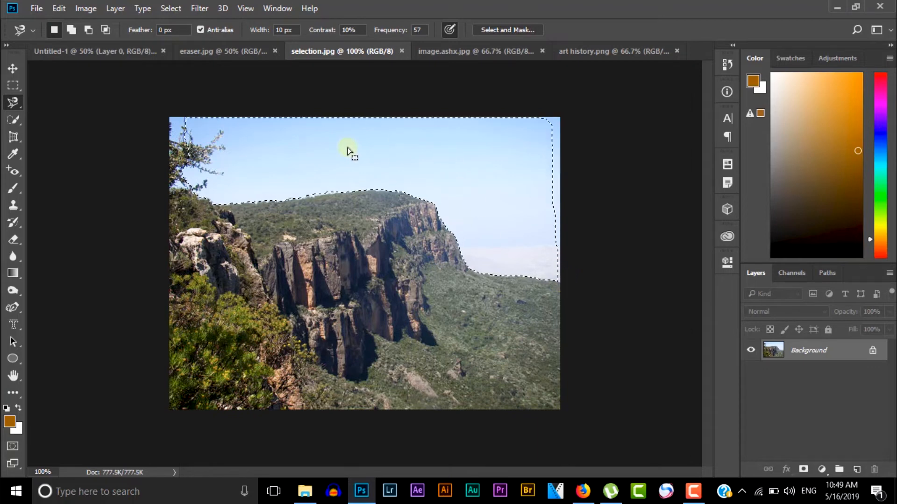
left_click(71, 30)
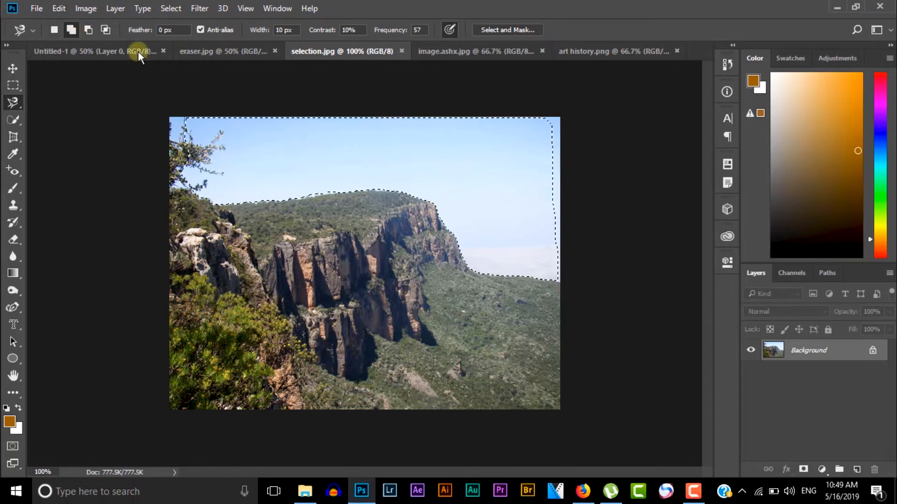
left_click(539, 315)
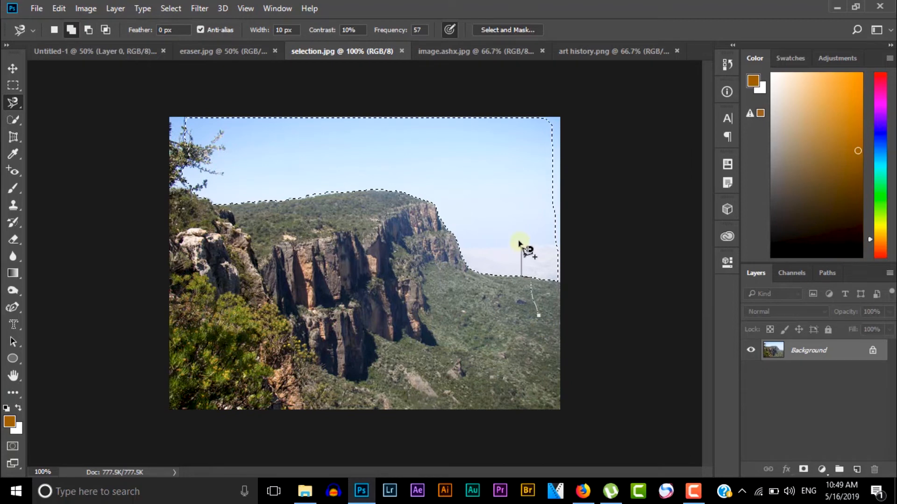
left_click(537, 317)
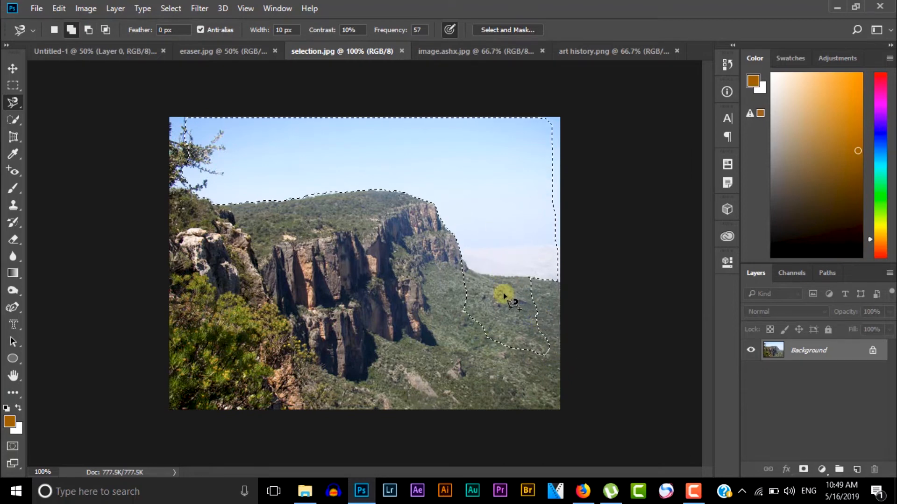
- Remove the hillside extension from the selection by tracing around it with the Magnetic Lasso in Subtract from Selection mode
left_click(89, 29)
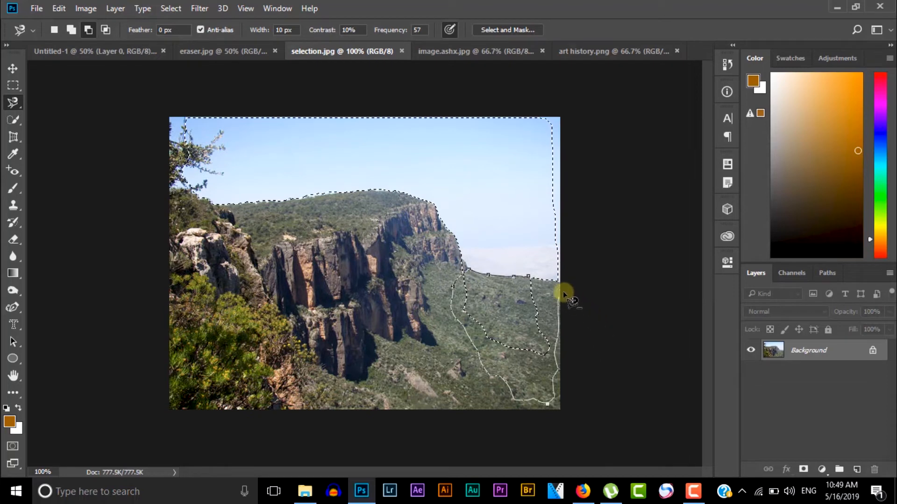
left_click(528, 279)
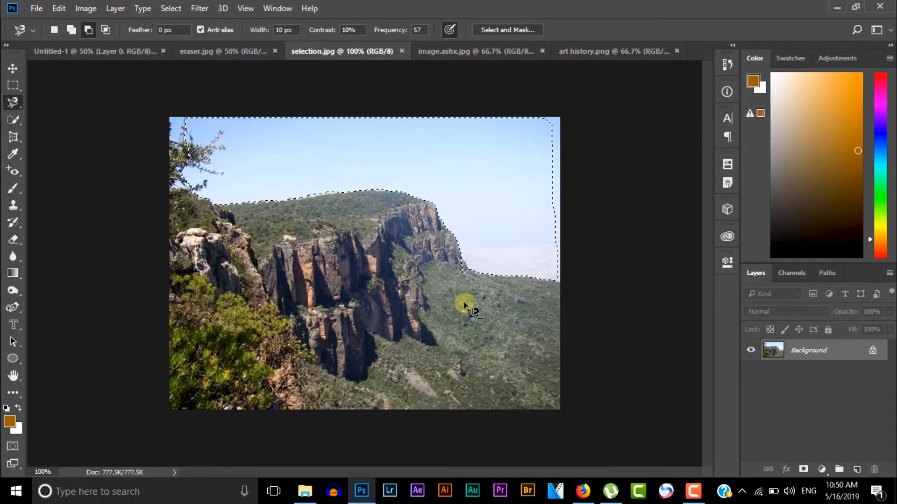
- Intersect the sky selection with a Magnetic Lasso loop over the middle and right of the sky, and deselect everything
left_click(107, 30)
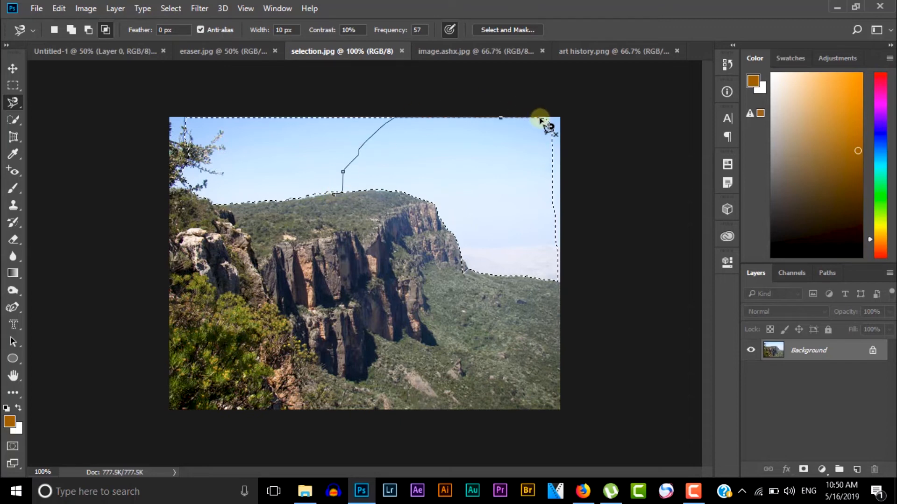
left_click(343, 205)
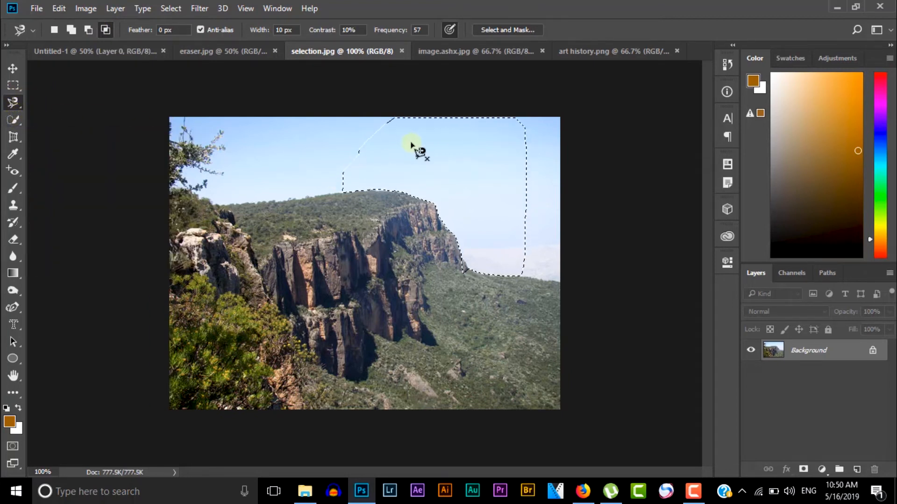
key("ctrl+d")
- Try a Quick Selection of the sky, undo it, and quick-select the whole landscape below the sky instead
left_click(13, 120)
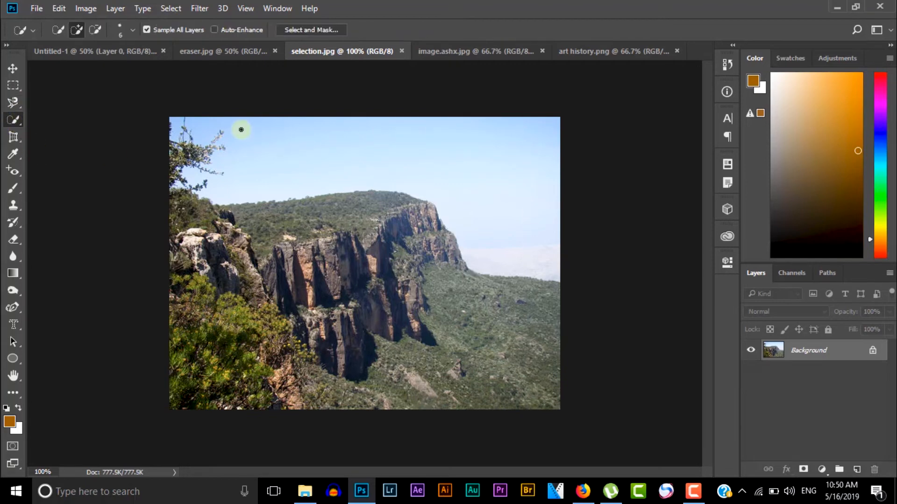
mouse_move(244, 132)
left_mouse_down()
mouse_move(376, 194)
mouse_move(266, 153)
left_mouse_up()
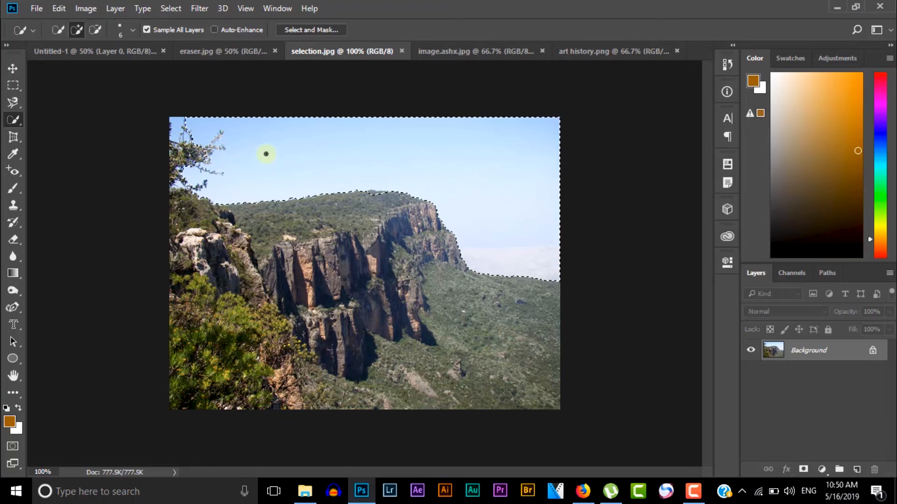
key("ctrl+z")
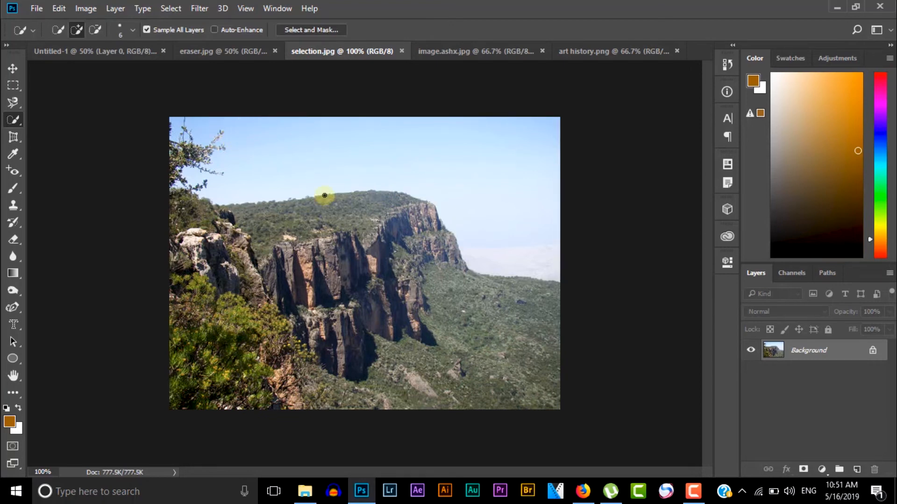
mouse_move(325, 218)
left_mouse_down()
mouse_move(382, 366)
mouse_move(412, 350)
mouse_move(504, 348)
mouse_move(332, 259)
mouse_move(322, 236)
mouse_move(130, 256)
mouse_move(236, 220)
mouse_move(144, 231)
mouse_move(409, 260)
mouse_move(364, 190)
left_mouse_up()
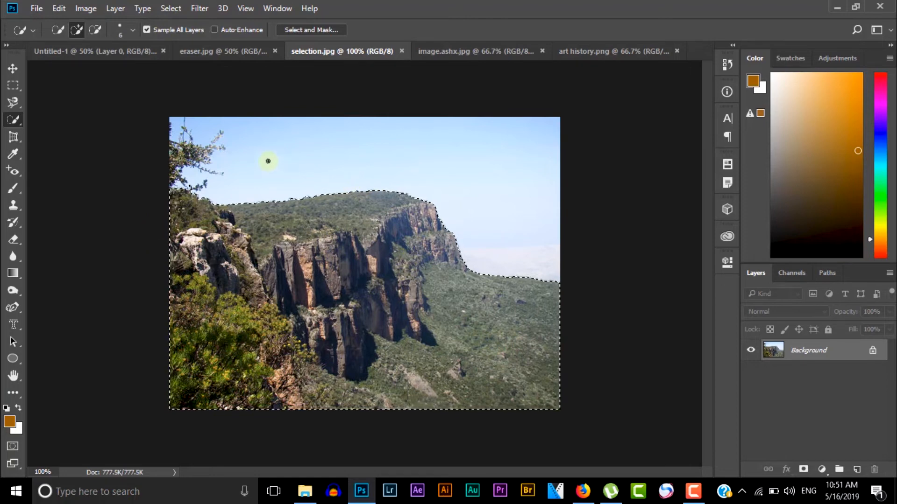
- Remove the foreground bushes, parts of the cliff and the hillside from the selection by brushing over them with Subtract from Selection
left_click(96, 31)
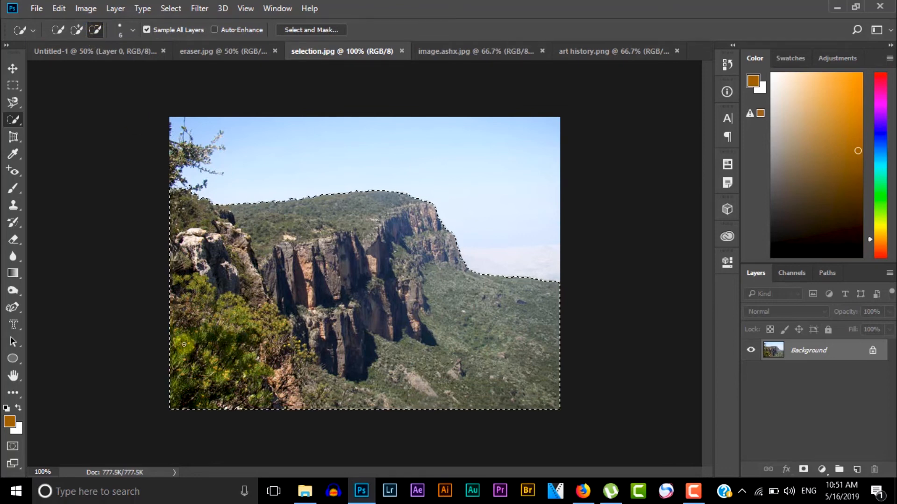
mouse_move(184, 344)
left_mouse_down()
mouse_move(169, 332)
mouse_move(297, 403)
mouse_move(178, 328)
left_mouse_up()
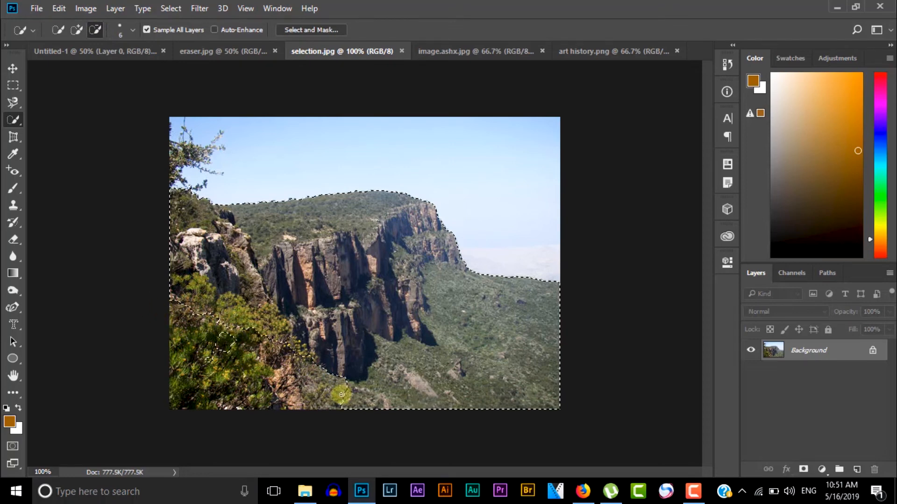
mouse_move(238, 279)
left_mouse_down()
mouse_move(182, 240)
mouse_move(283, 293)
mouse_move(286, 307)
mouse_move(330, 352)
mouse_move(201, 297)
mouse_move(383, 338)
mouse_move(307, 385)
mouse_move(333, 388)
mouse_move(225, 347)
mouse_move(197, 286)
mouse_move(213, 358)
mouse_move(249, 292)
left_mouse_up()
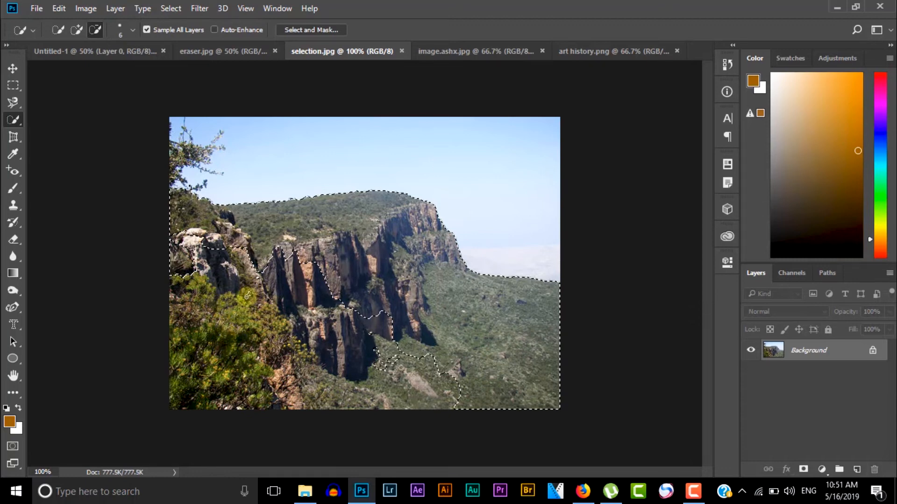
left_click(393, 363)
mouse_move(391, 362)
left_mouse_down()
mouse_move(433, 378)
mouse_move(517, 406)
mouse_move(593, 367)
mouse_move(434, 330)
mouse_move(539, 332)
left_mouse_up()
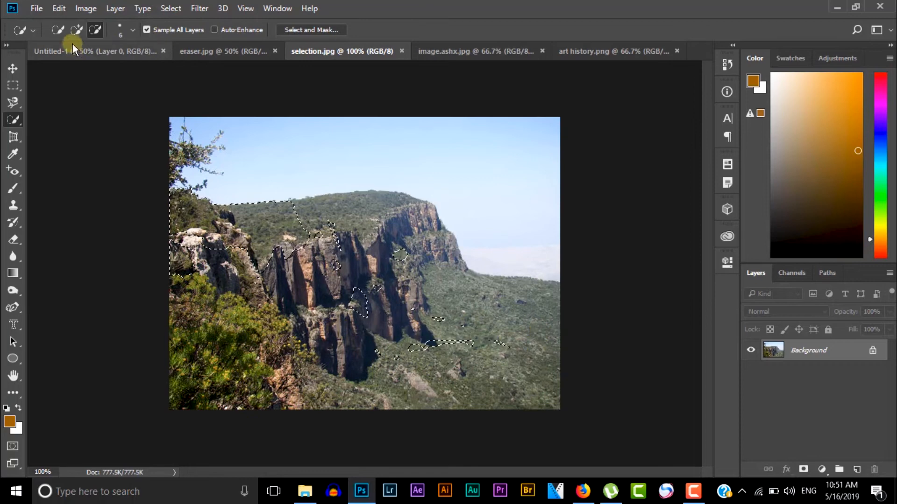
- Brush from the ridge into the sky with the Quick Selection tool's Add to Selection option, and deselect everything
left_click(74, 29)
mouse_move(292, 206)
left_mouse_down()
mouse_move(430, 206)
mouse_move(369, 202)
mouse_move(584, 241)
mouse_move(572, 277)
mouse_move(460, 192)
left_mouse_up()
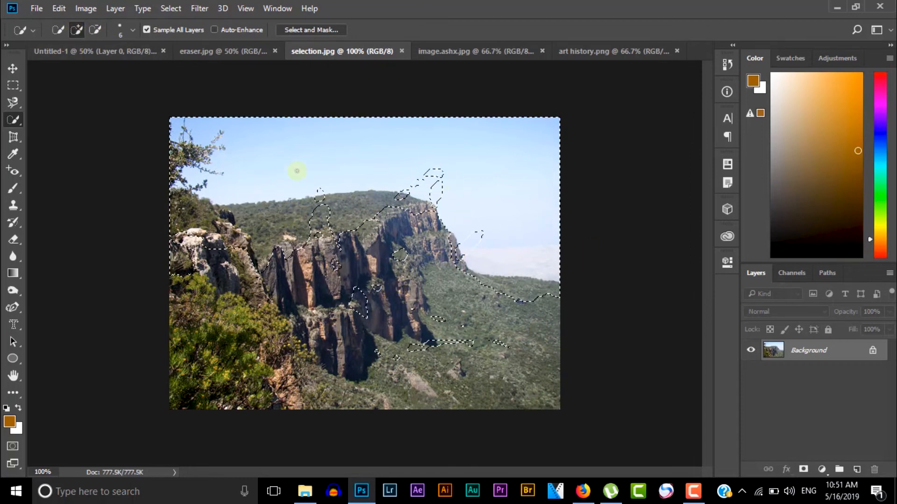
key("ctrl+d")
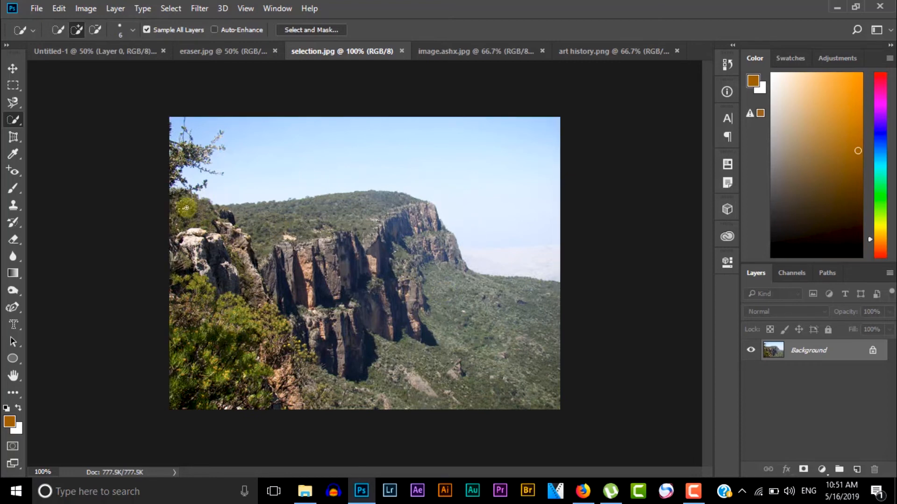
- Quick-select the whole landscape below the sky again, and temporarily switch to subtracting to brush strips out of the foreground bushes
mouse_move(186, 207)
left_mouse_down()
mouse_move(276, 236)
mouse_move(421, 306)
mouse_move(537, 345)
left_mouse_up()
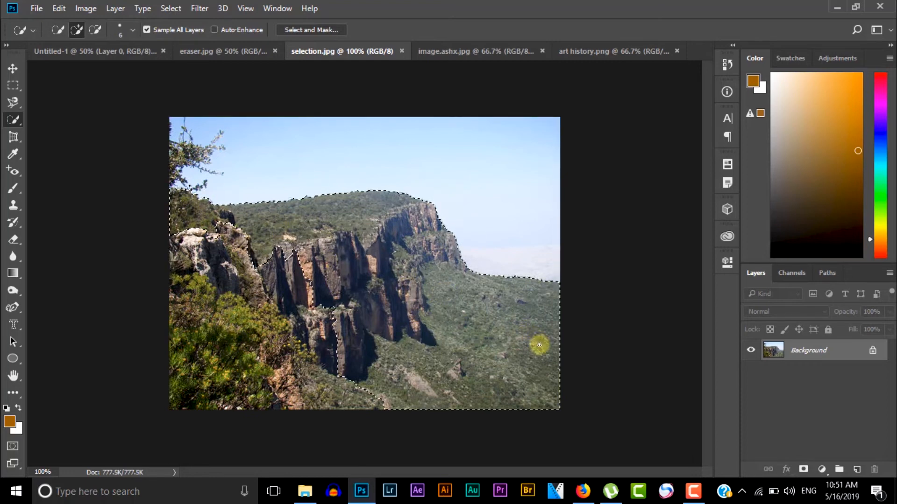
mouse_move(256, 268)
left_mouse_down()
mouse_move(268, 377)
mouse_move(224, 268)
mouse_move(212, 374)
mouse_move(207, 363)
mouse_move(241, 357)
left_mouse_up()
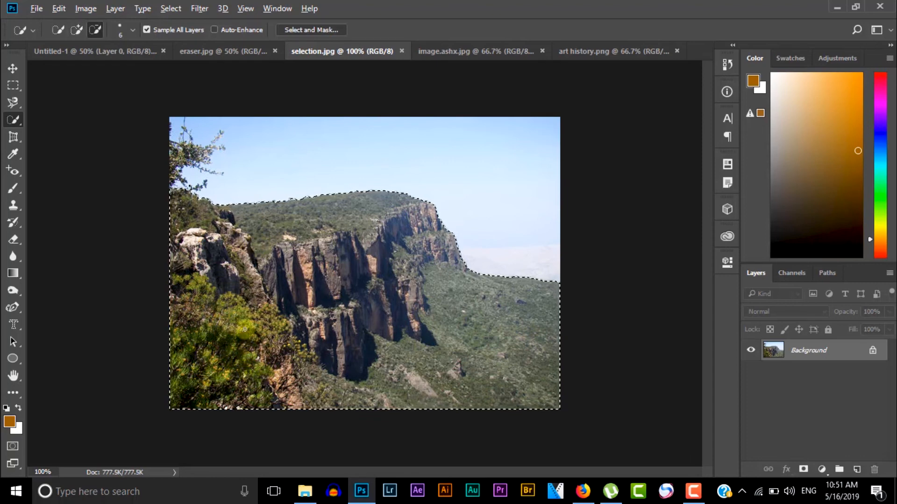
key("alt")
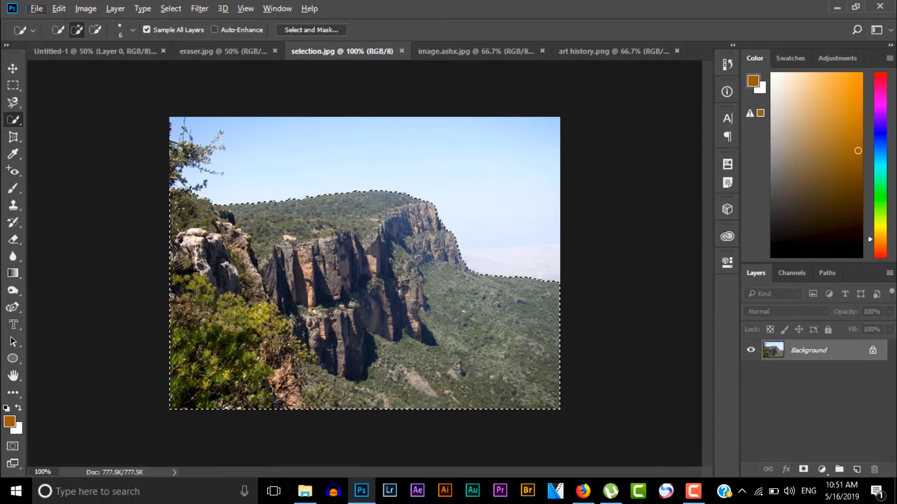
key("alt")
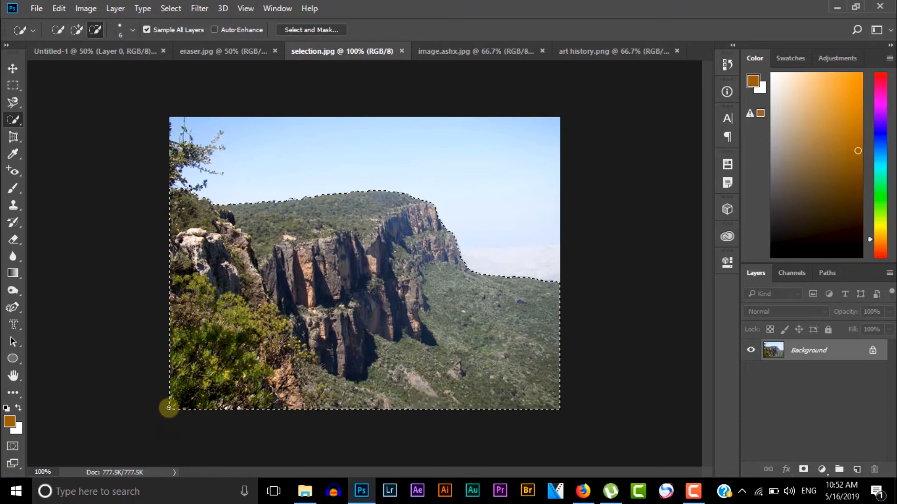
left_click_drag(169, 407, 226, 323)
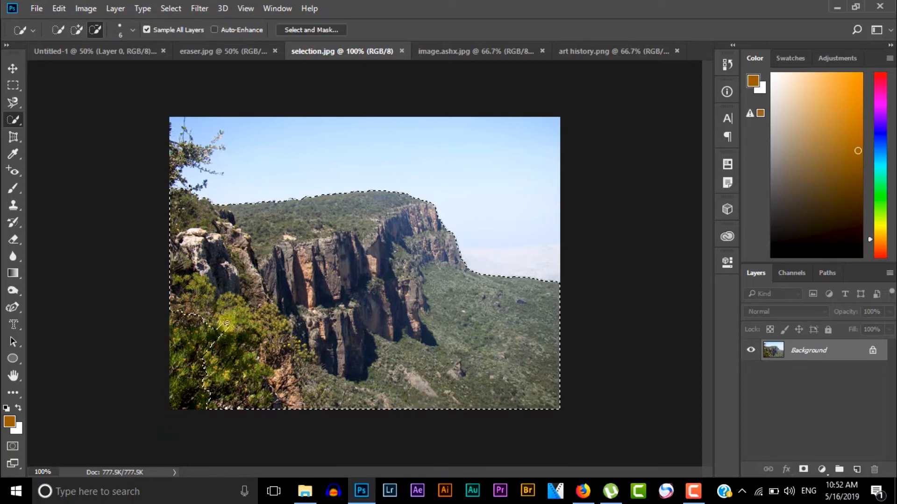
mouse_move(253, 295)
left_mouse_down()
mouse_move(204, 312)
mouse_move(188, 298)
mouse_move(237, 335)
left_mouse_up()
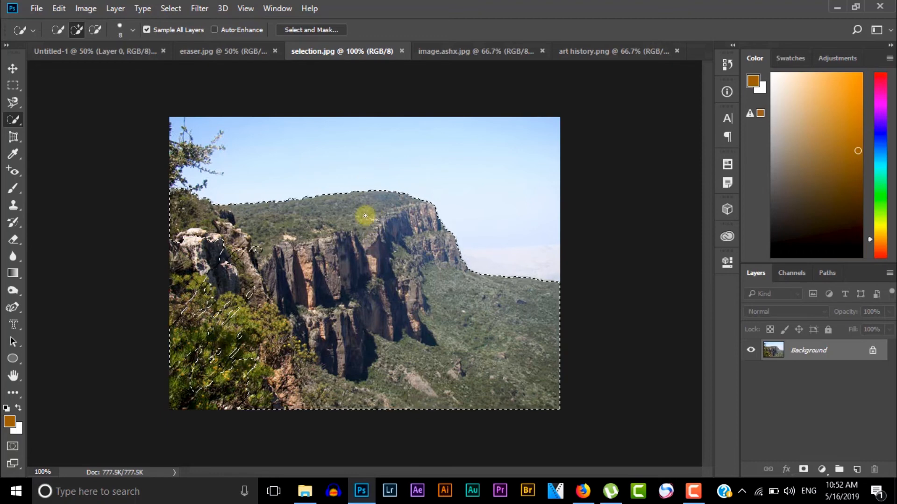
- Enlarge the Quick Selection brush step by step, reduce it slightly to size 126, and deselect everything
key("bracketright")
key("bracketright")
key("bracketright")
key("bracketright")
key("bracketright")
key("bracketright")
key("bracketright")
key("bracketright")
key("bracketright")
key("bracketright")
key("bracketright")
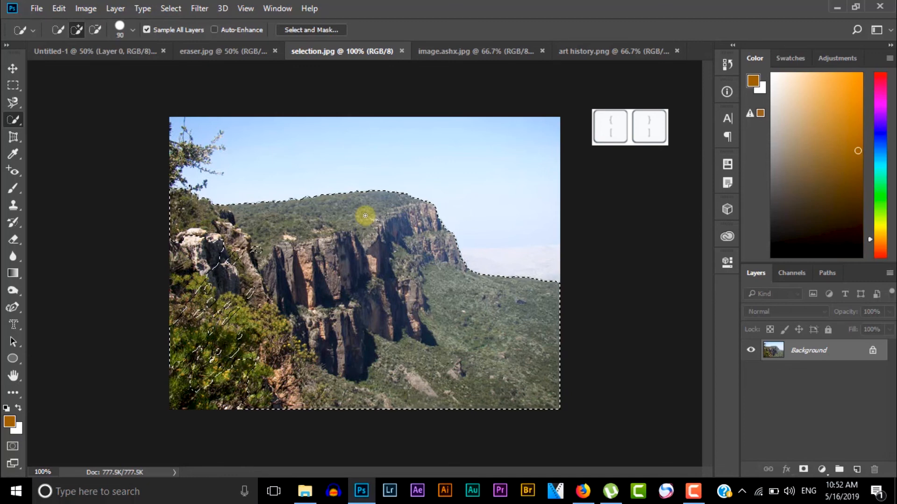
mouse_move(259, 293)
left_mouse_down()
mouse_move(200, 327)
mouse_move(277, 203)
mouse_move(312, 168)
left_mouse_up()
key("bracketleft")
key("bracketleft")
key("ctrl+d")
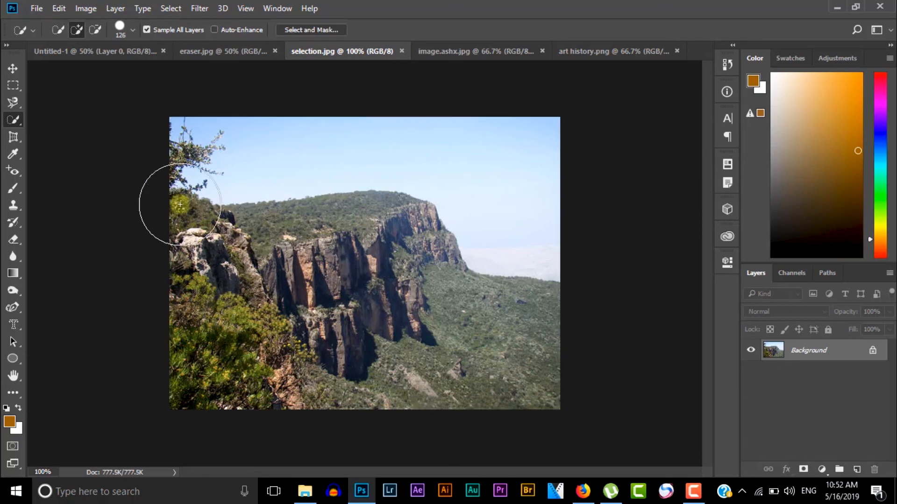
- Sample the sky, hillside and ridge top as separate new selections with the Magic Wand at tolerance 32, and clear the selection
left_click_drag(6, 122, 82, 130)
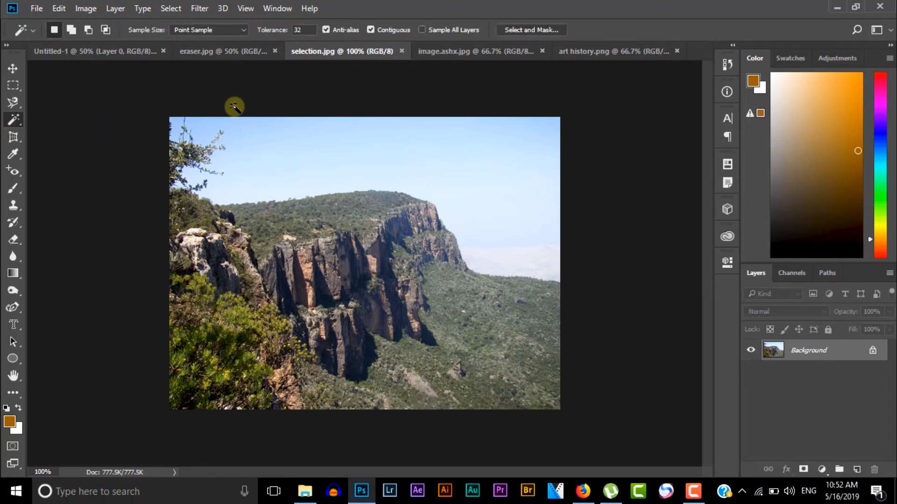
left_click(265, 159)
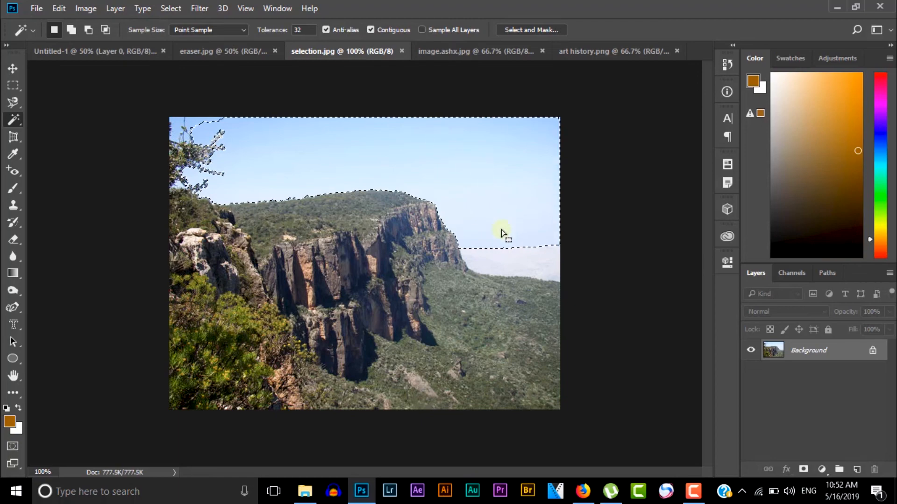
left_click(432, 318)
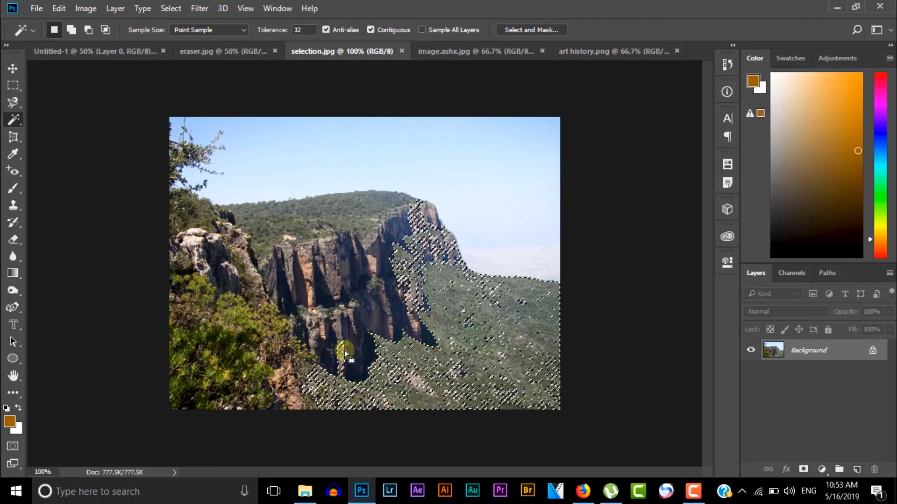
left_click(318, 226)
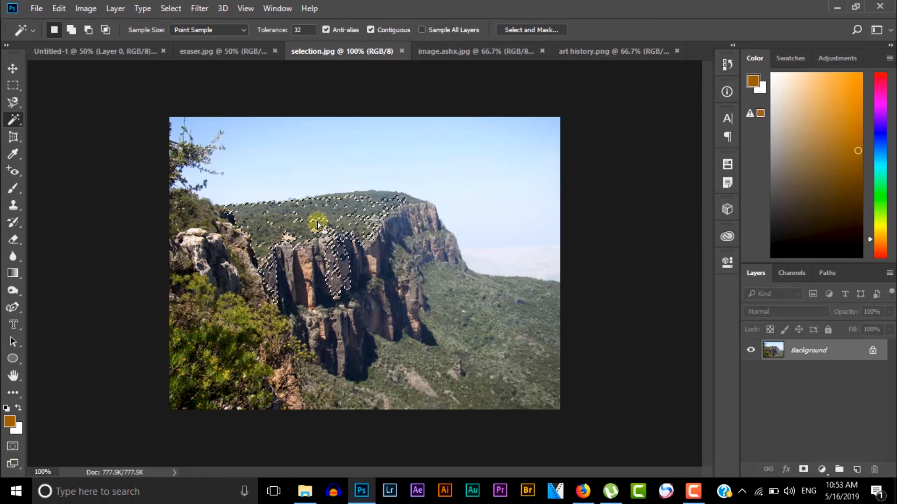
left_click(472, 221)
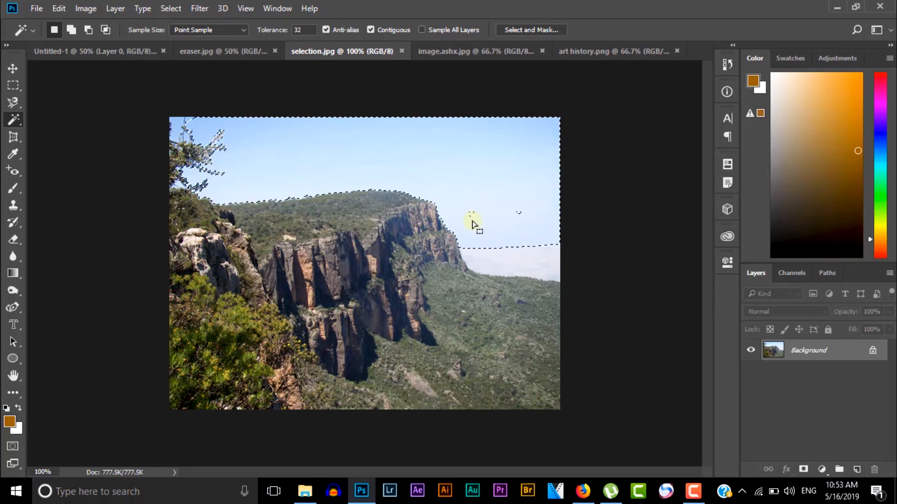
left_click(471, 214)
left_click(482, 226)
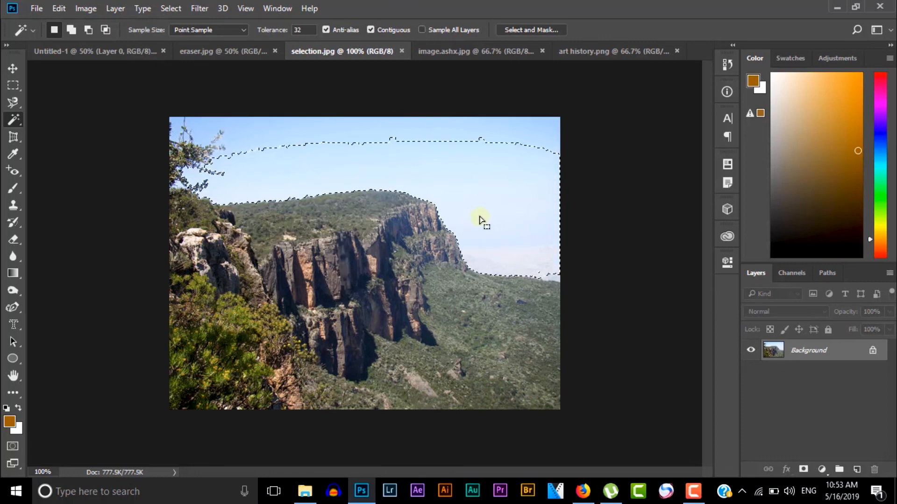
left_click_drag(423, 151, 388, 134)
left_click(455, 163)
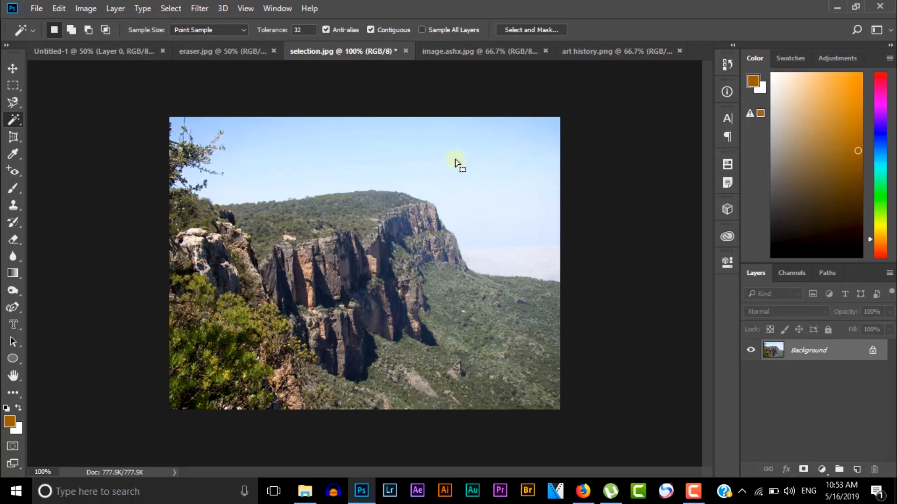
- Select the sky with the Magic Wand and extend the selection over the ridge top and hillside using Add to Selection
left_click(393, 150)
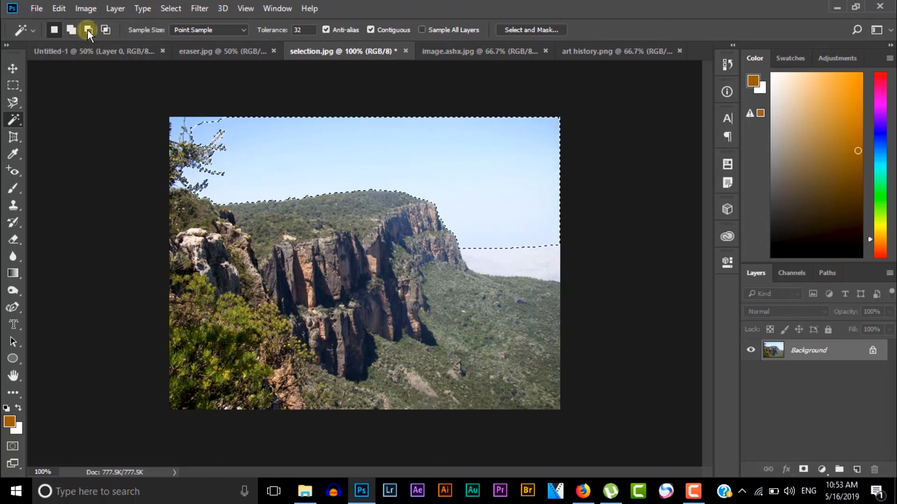
left_click(71, 30)
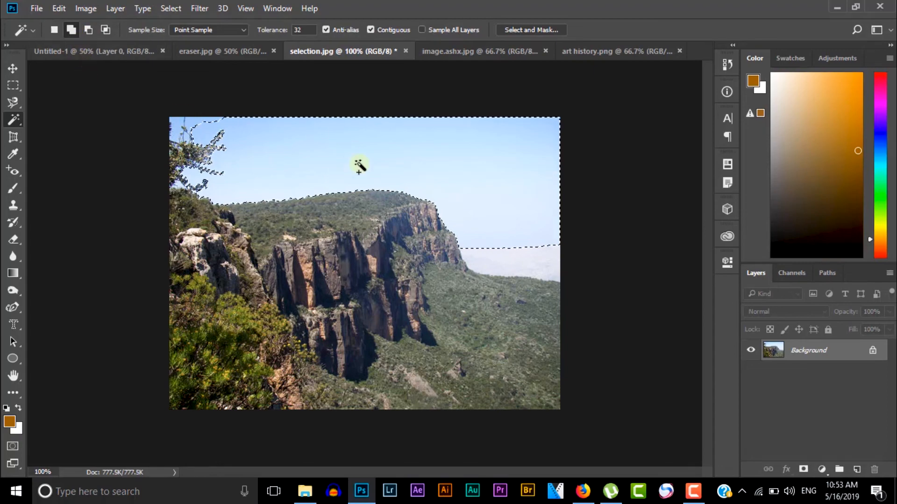
left_click(496, 262)
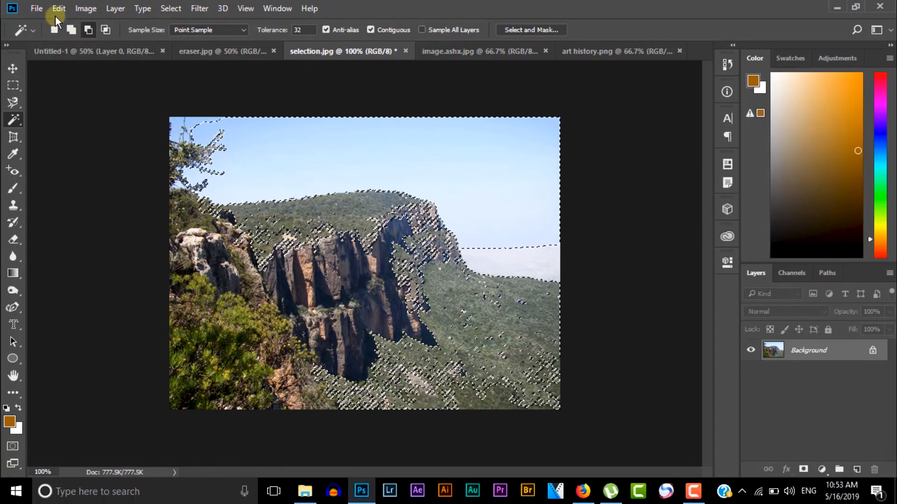
- Remove the sky from the selection by sampling its lower and upper areas with the Magic Wand in Subtract from Selection mode
left_click(88, 29)
left_click(501, 232)
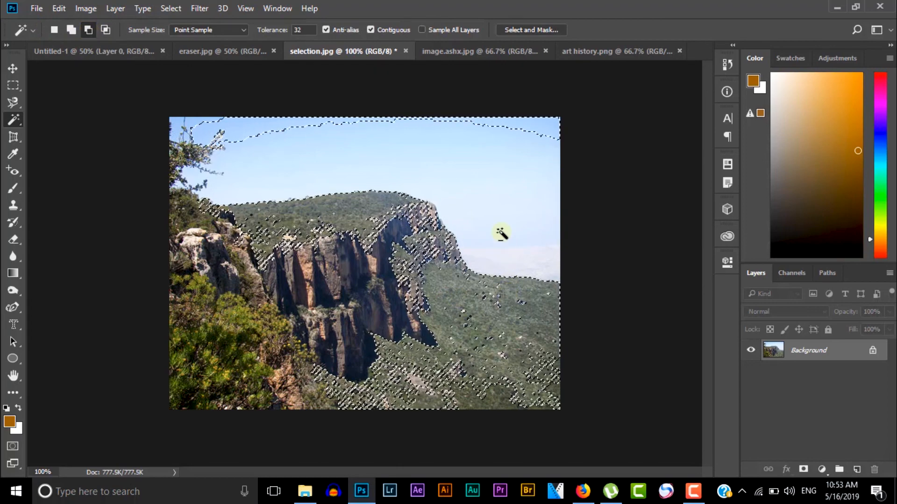
left_click(340, 134)
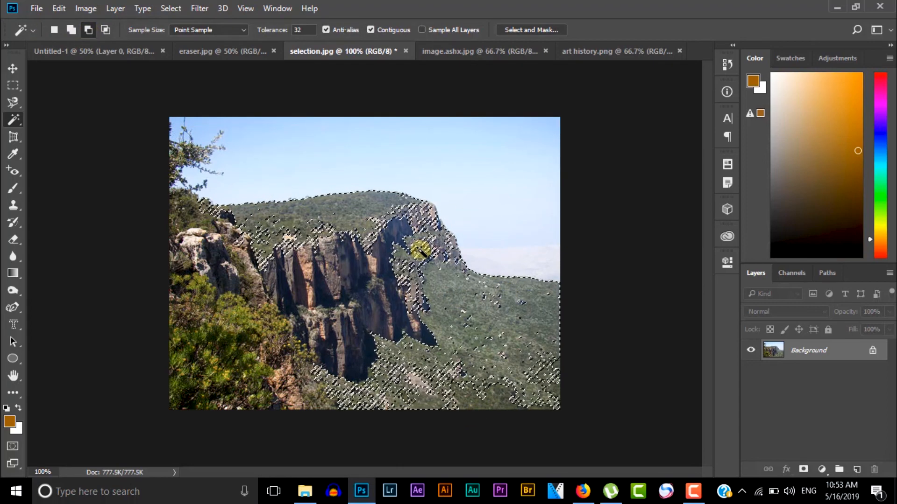
left_click_drag(93, 51, 108, 30)
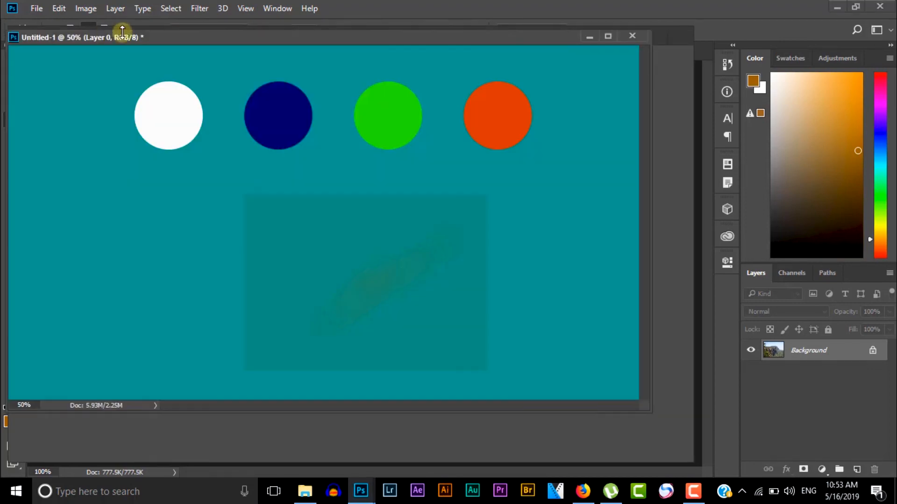
left_click_drag(458, 36, 411, 52)
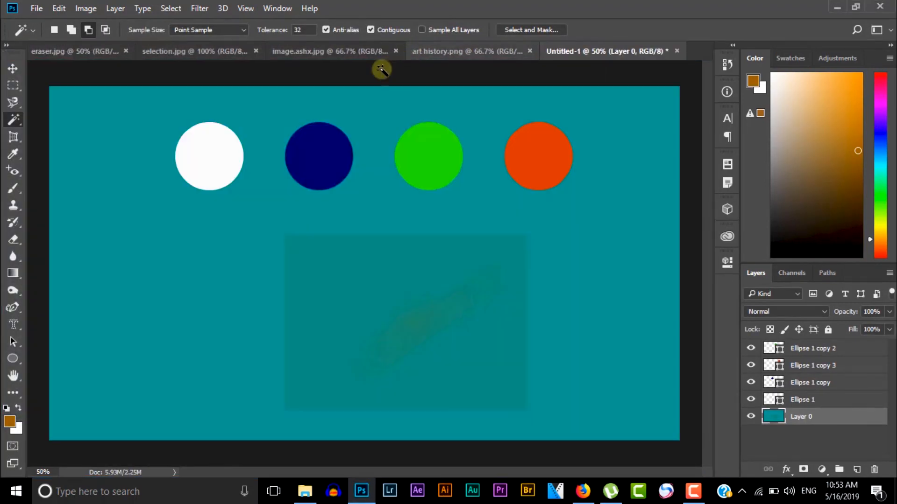
left_click(228, 50)
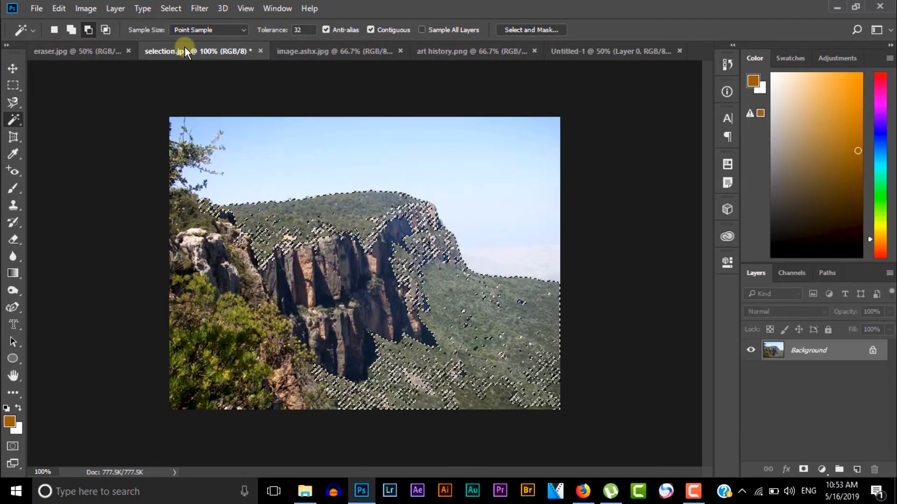
- Sample the upper cliff area beside the ridge with the Magic Wand in Intersect with Selection mode
left_click(105, 30)
left_click(433, 236)
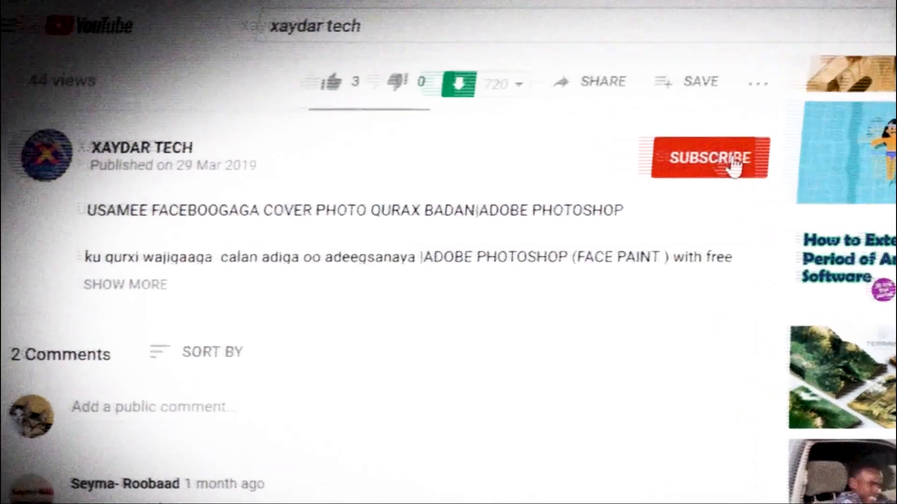
- Switch to YouTube, subscribe to the XAYDAR TECH channel and like its Photoshop cover photo video
left_click(733, 164)
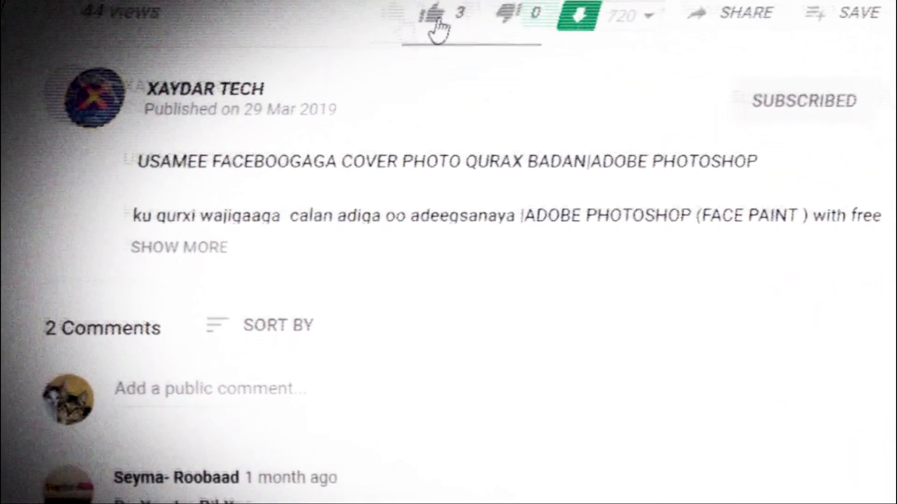
left_click(436, 23)
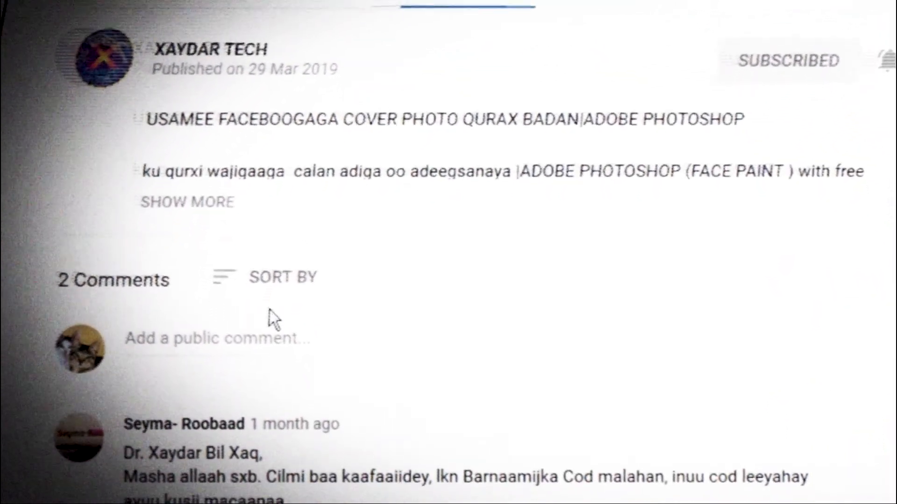
- Write the public comment "masha alah horay usoco" under the video
left_click(258, 349)
type("masha alah")
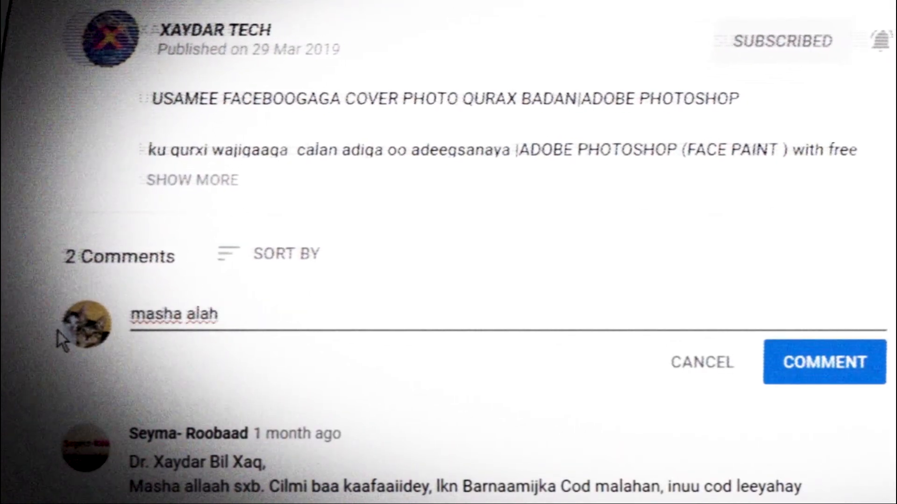
type(" horay usoco")
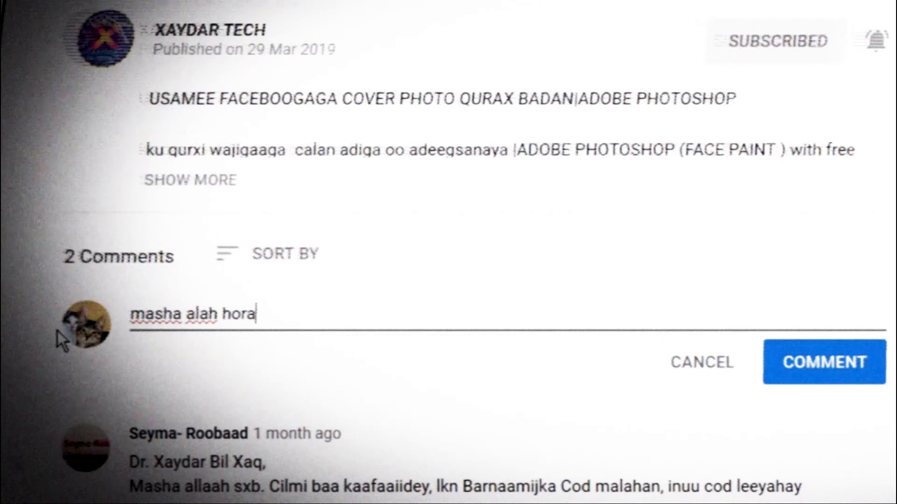